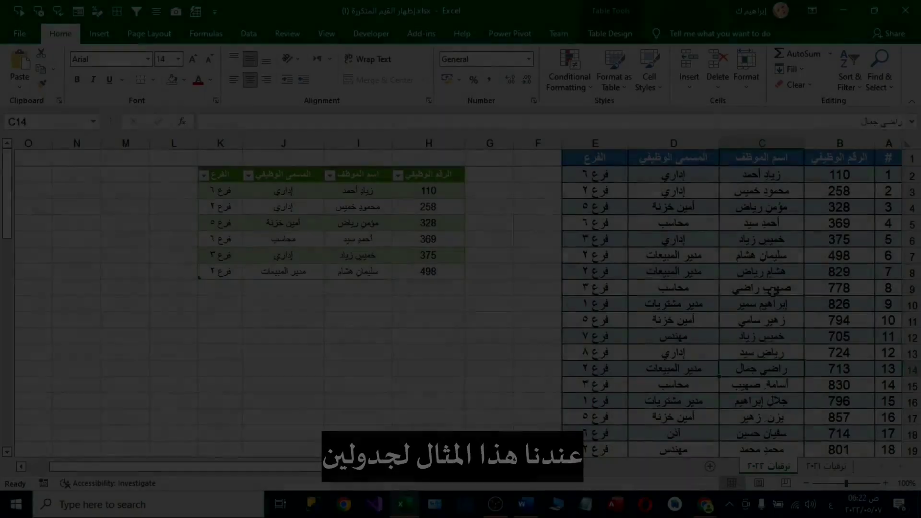
Step: Examine the 2022 promotions table in columns A to E and the green duplicates table in columns H to K
click(772, 290)
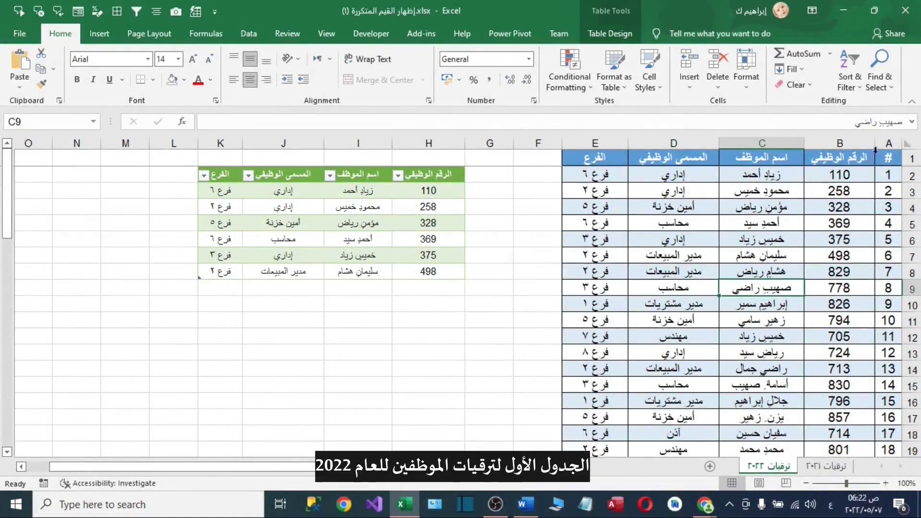
key(ctrl+a)
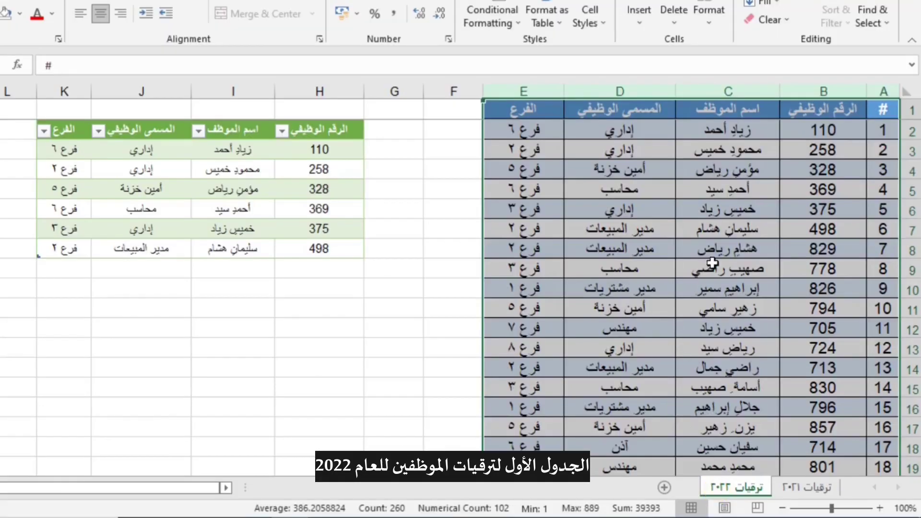
drag(890, 90, 539, 96)
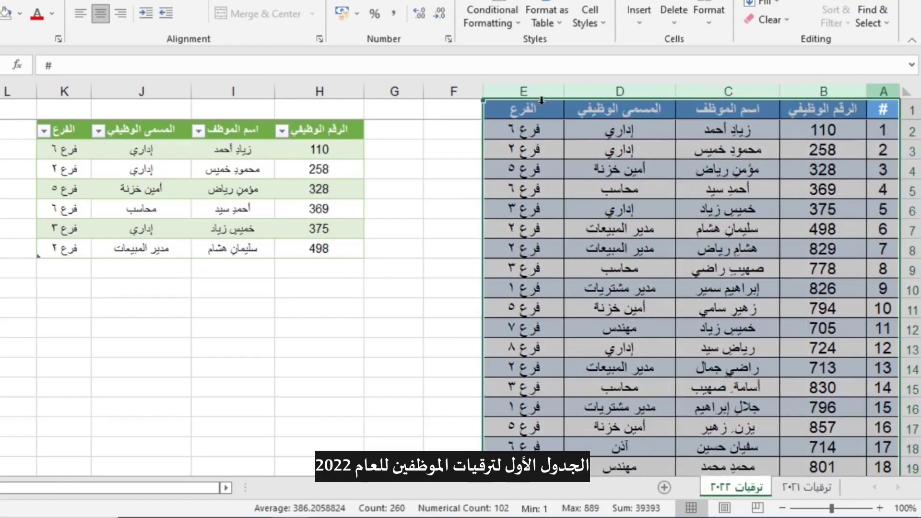
click(782, 486)
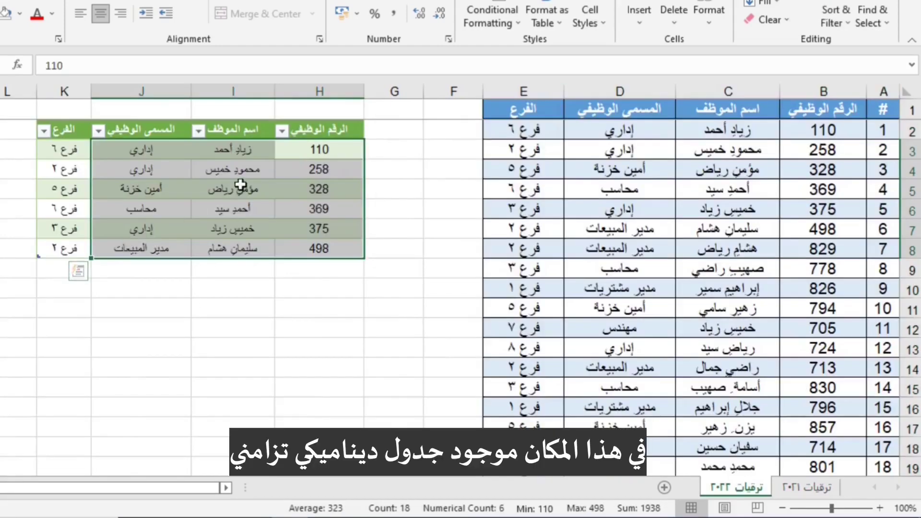
click(235, 187)
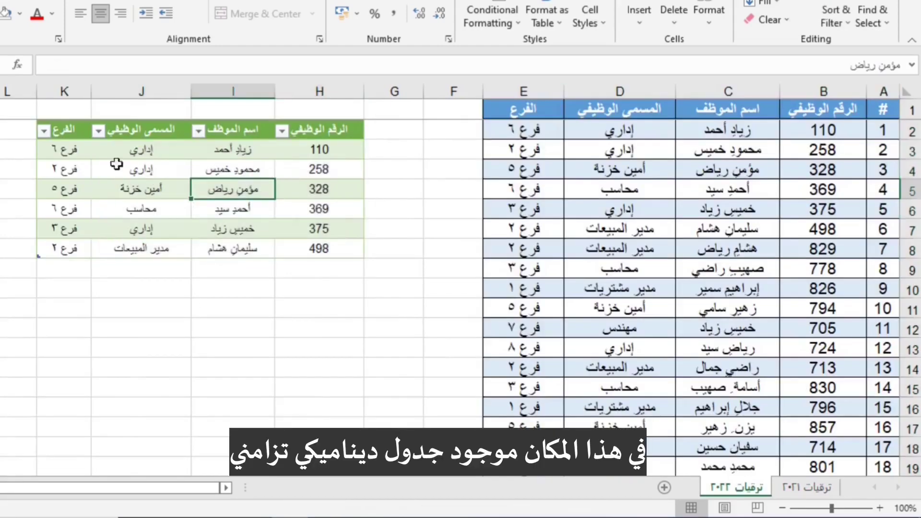
drag(65, 129, 321, 244)
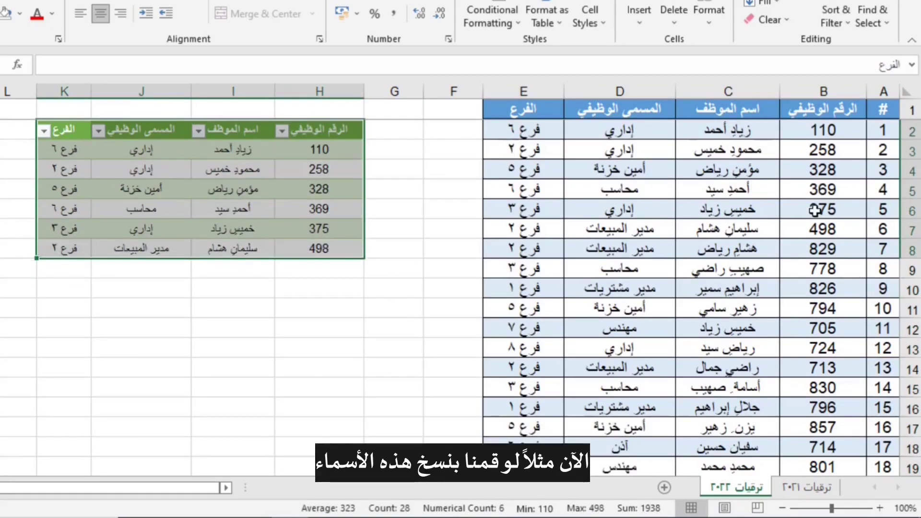
Step: Copy B11:E15 from the ترقيات ٢٠٢٢ sheet and paste it below the ترقيات ٢٠٢١ table, starting at B53
drag(828, 309, 545, 385)
key(ctrl+c)
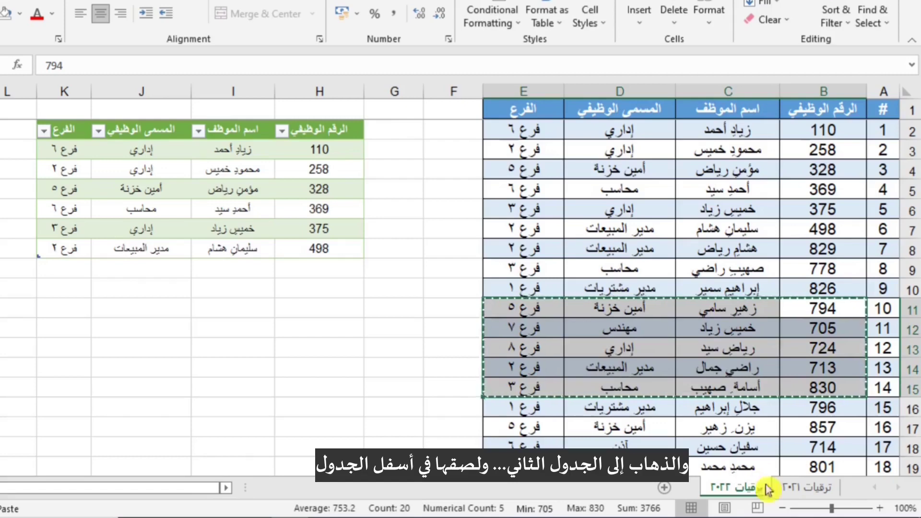
click(787, 488)
scroll(777, 407, up, 4)
click(824, 365)
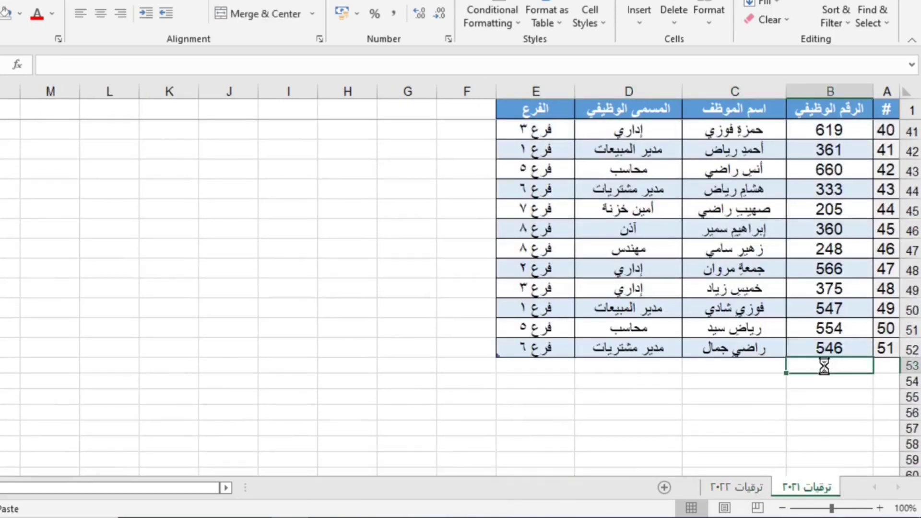
key(ctrl+v)
Step: Refresh the green duplicates table on the ترقيات ٢٠٢٢ sheet
click(747, 481)
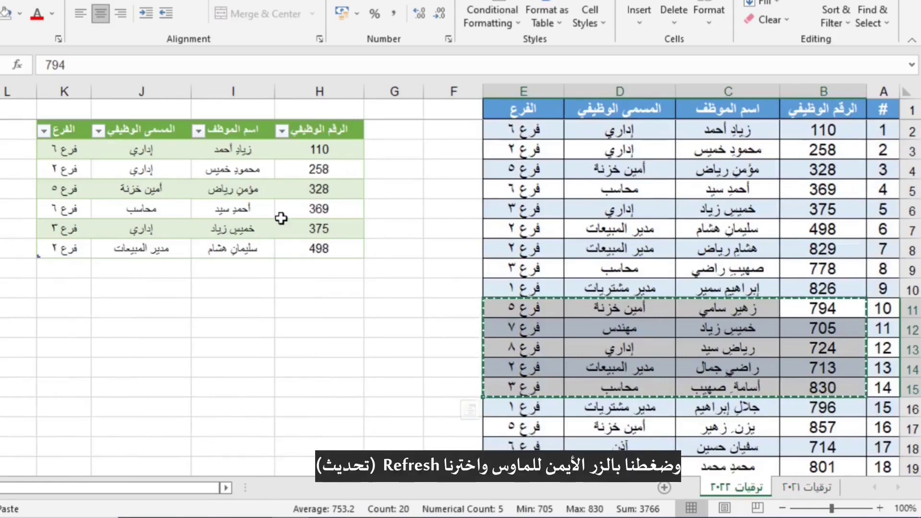
right_click(241, 193)
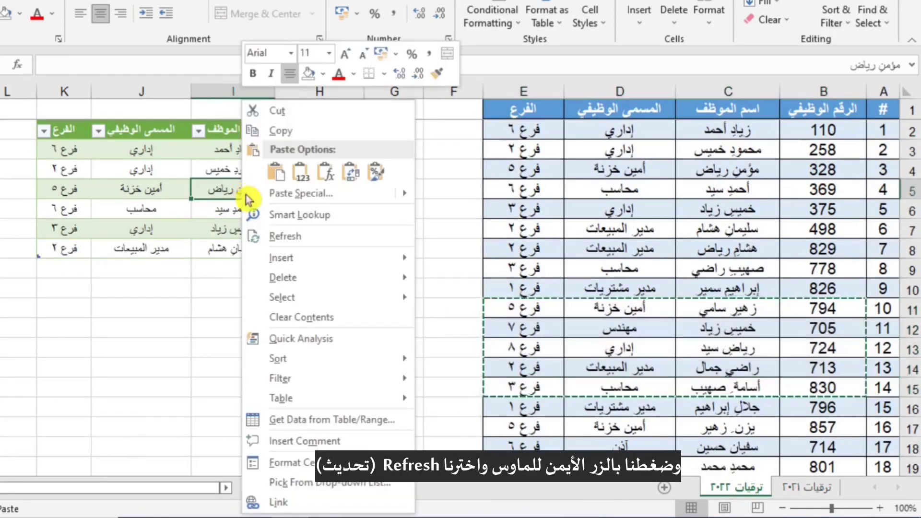
click(282, 236)
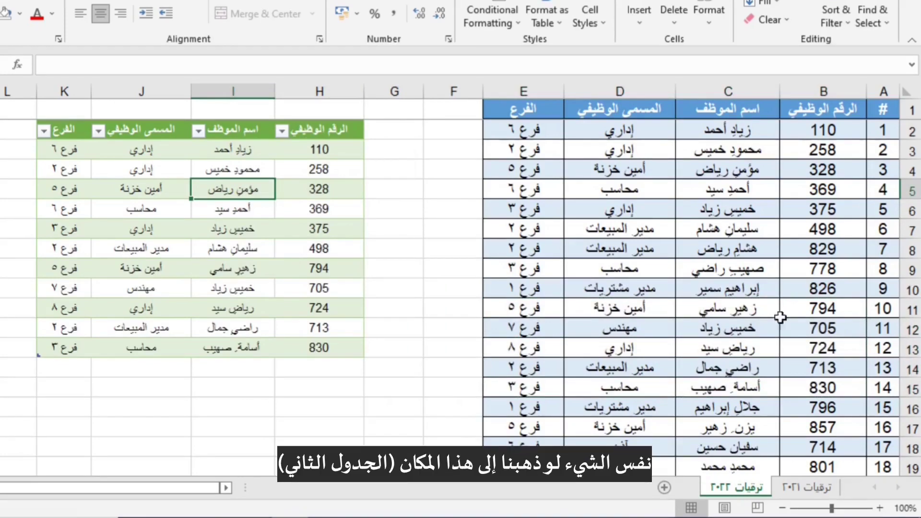
Step: Copy B45:E47 from the ترقيات ٢٠٢١ sheet and paste it below the ترقيات ٢٠٢٢ table, starting at B53
click(807, 482)
scroll(672, 287, down, 1)
scroll(671, 288, up, 2)
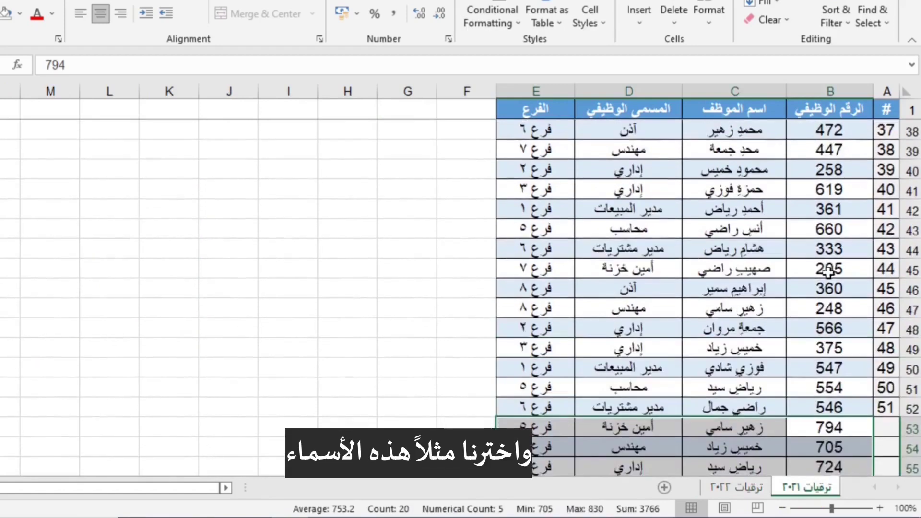
drag(829, 269, 522, 303)
key(ctrl+c)
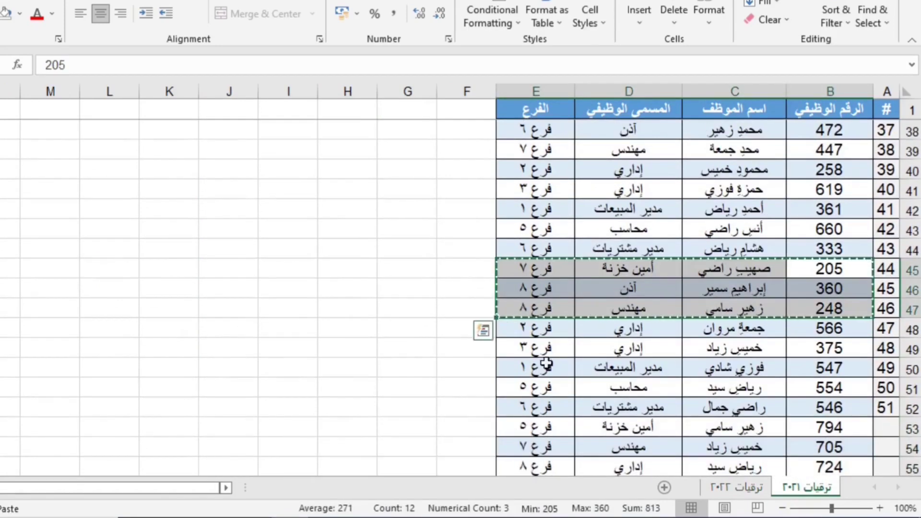
click(735, 487)
scroll(729, 408, down, 13)
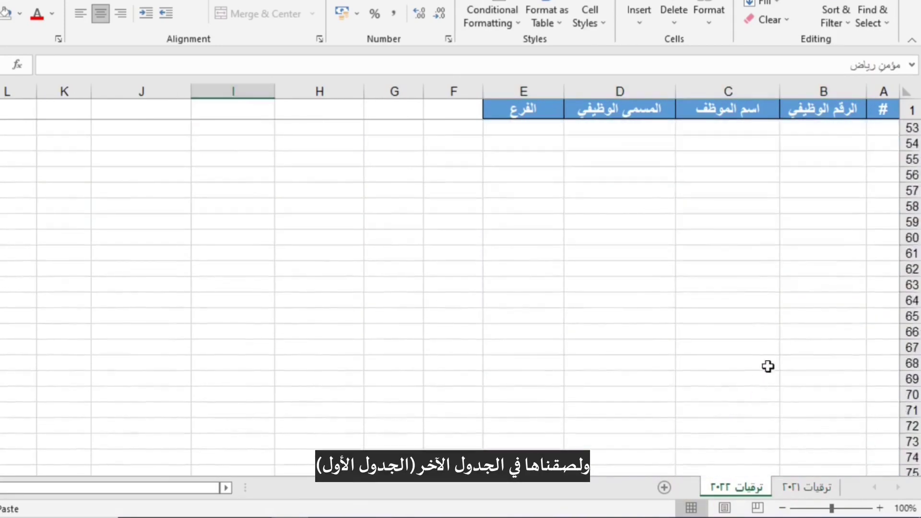
scroll(768, 366, up, 3)
click(830, 307)
key(ctrl+v)
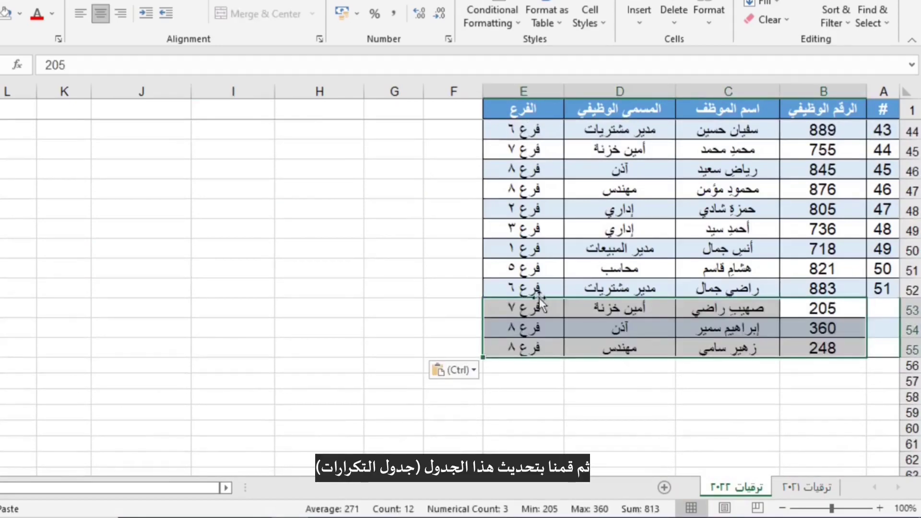
Step: Refresh the green duplicates table again to include the rows added to the ترقيات ٢٠٢٢ sheet
scroll(408, 273, up, 14)
right_click(201, 229)
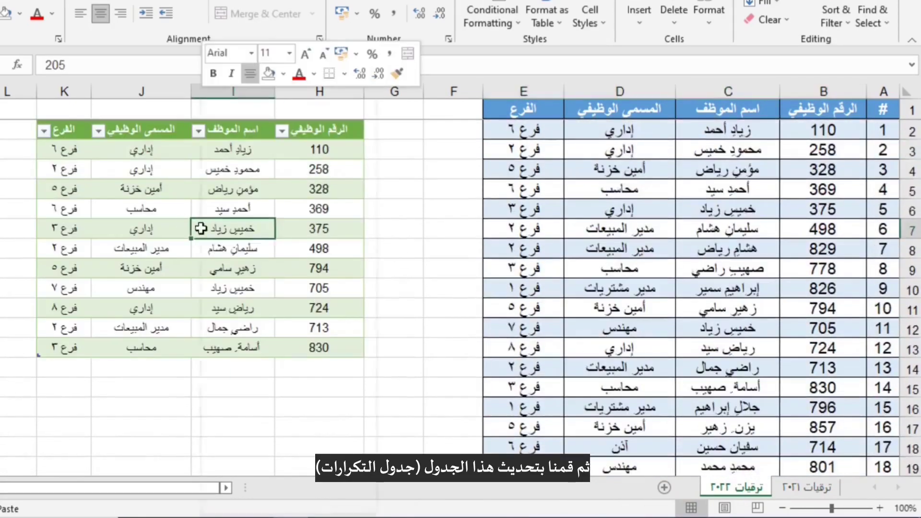
click(247, 237)
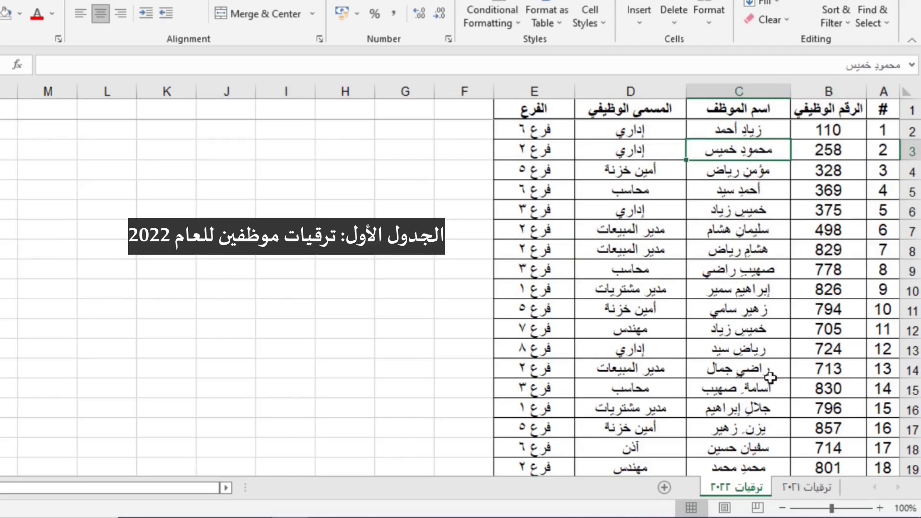
Step: Examine the unformatted employee lists on both sheets, including the job number, employee name, job title and branch columns
click(805, 487)
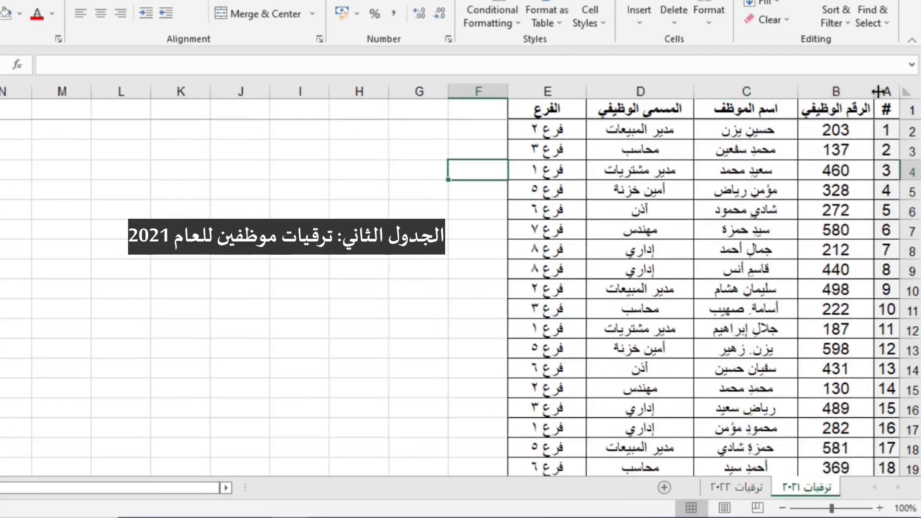
drag(886, 91, 549, 91)
click(736, 487)
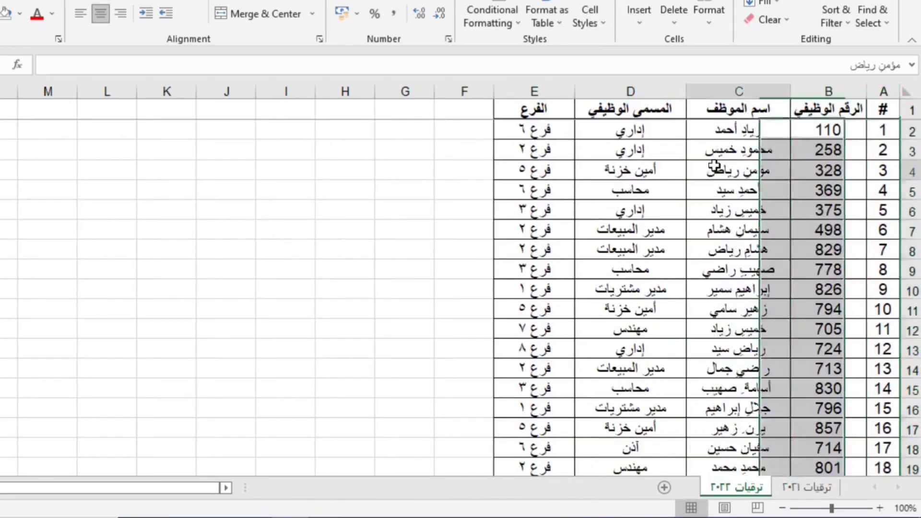
click(816, 93)
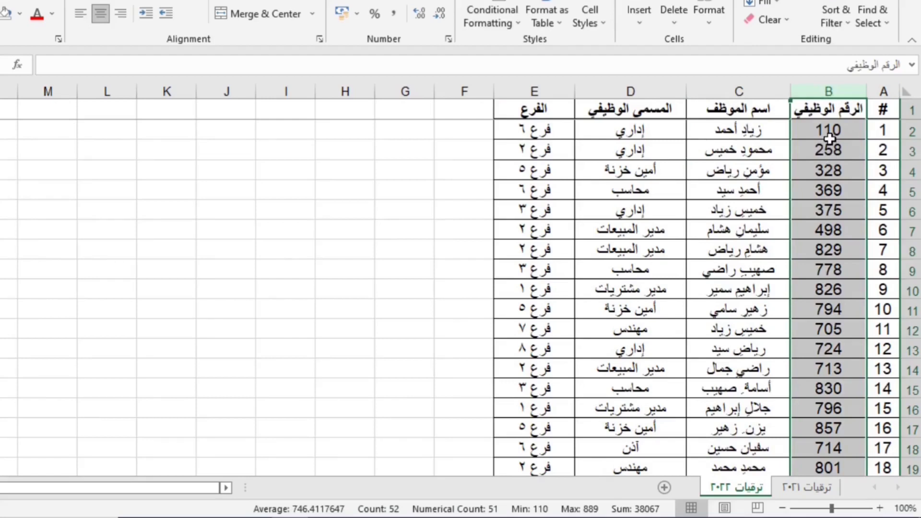
click(763, 95)
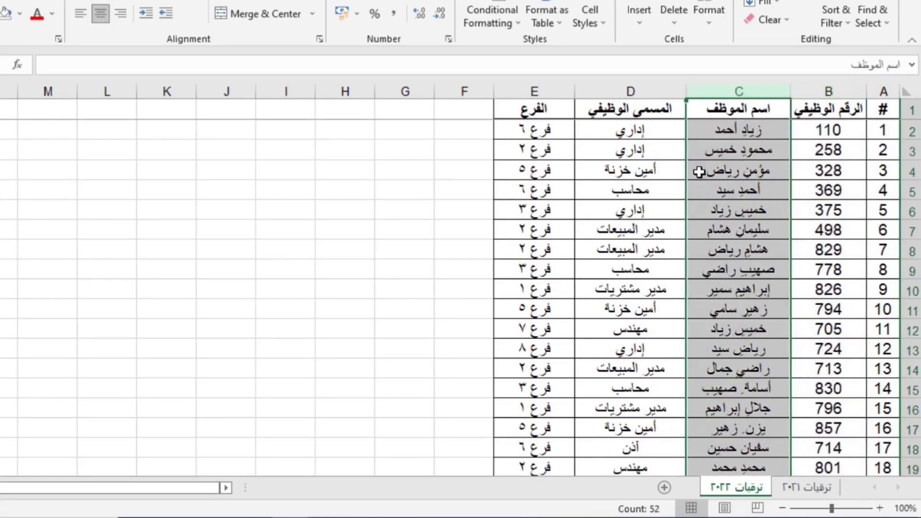
click(648, 96)
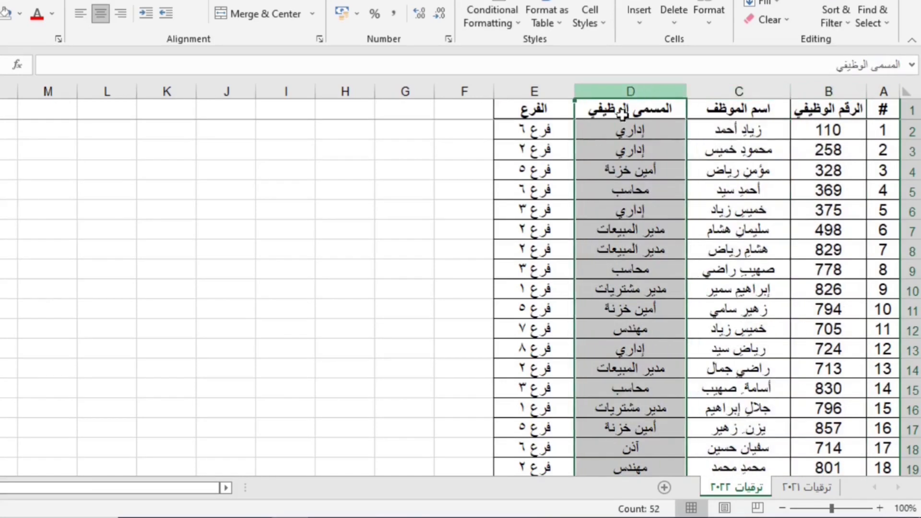
click(537, 91)
click(545, 152)
click(582, 285)
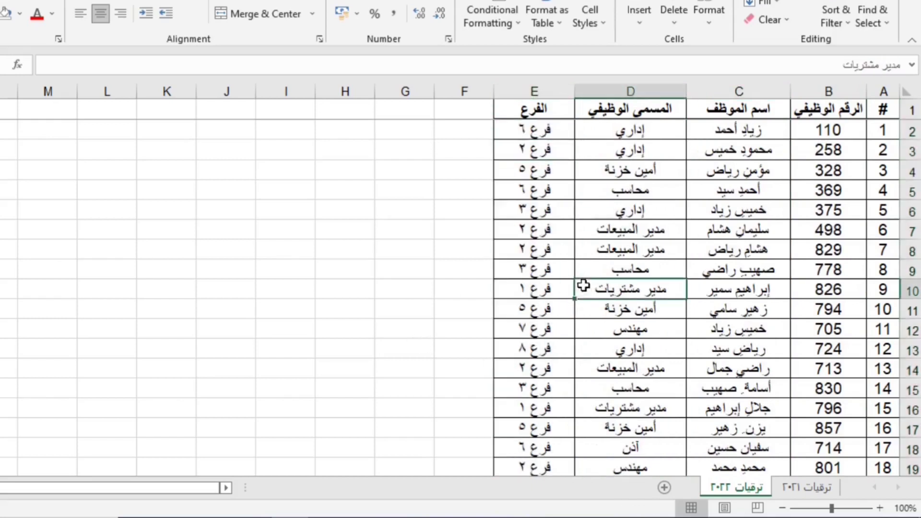
drag(806, 176, 591, 331)
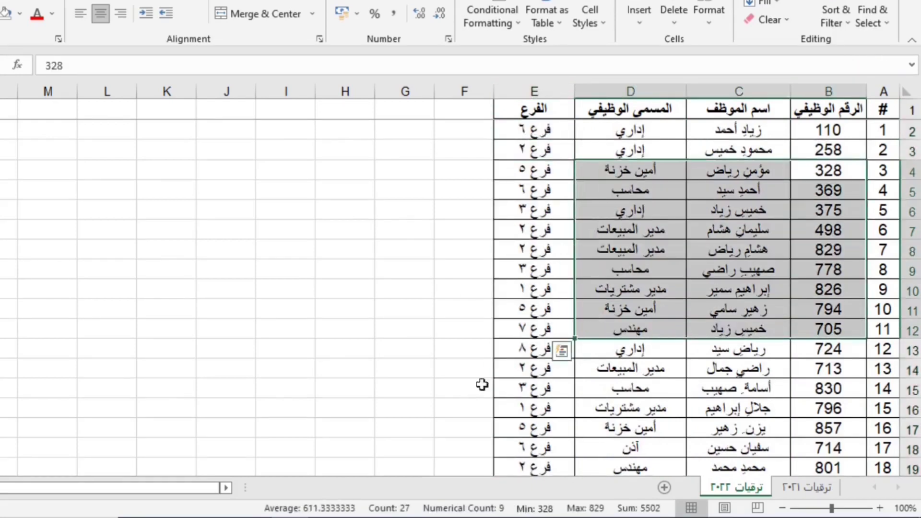
Step: Convert the employee list on the ترقيات ٢٠٢٢ sheet into a table with headers
click(623, 285)
key(ctrl+t)
scroll(624, 280, down, 11)
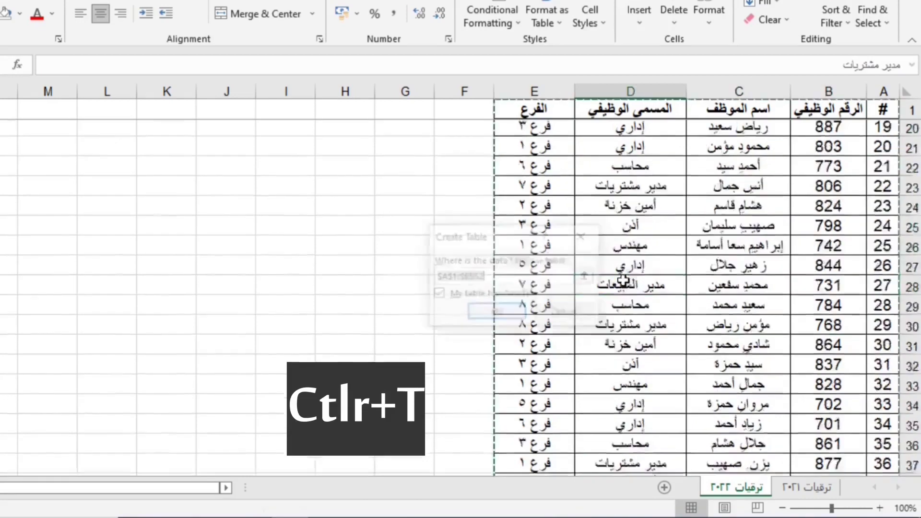
click(492, 314)
scroll(657, 239, up, 11)
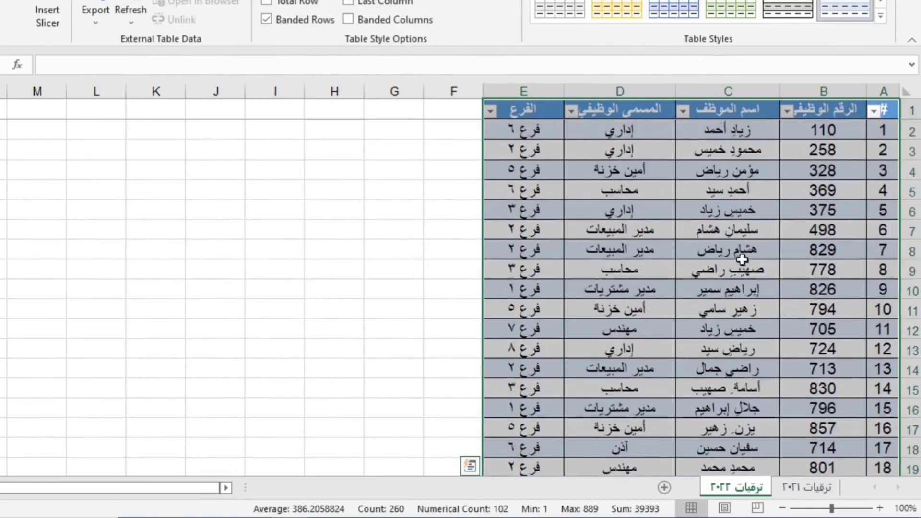
Step: Rename the table on the ترقيات ٢٠٢٢ sheet as ترقيات٢٠٢٢, without a space
click(620, 210)
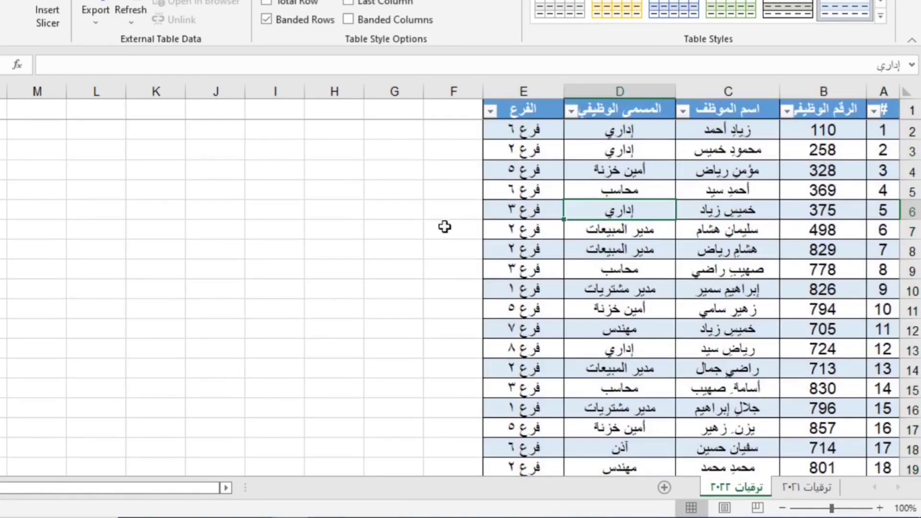
click(721, 211)
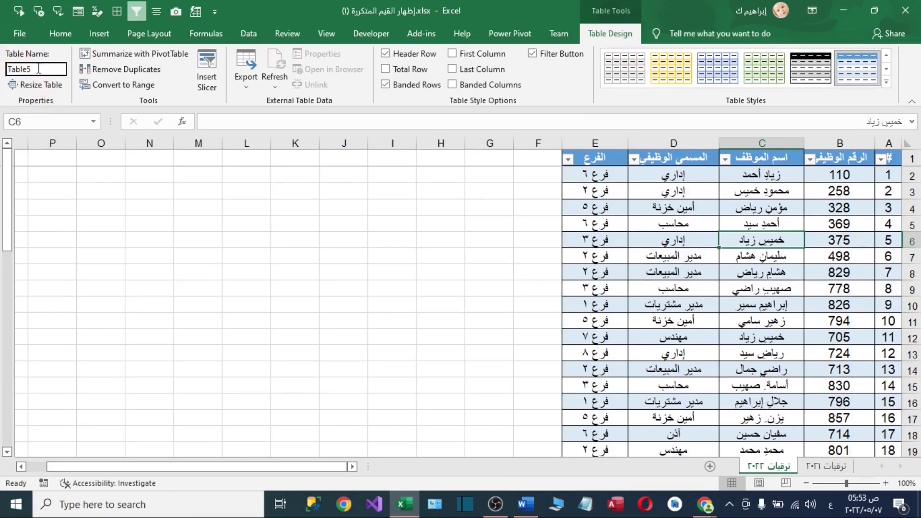
drag(38, 70, 2, 57)
text(ترقيات)
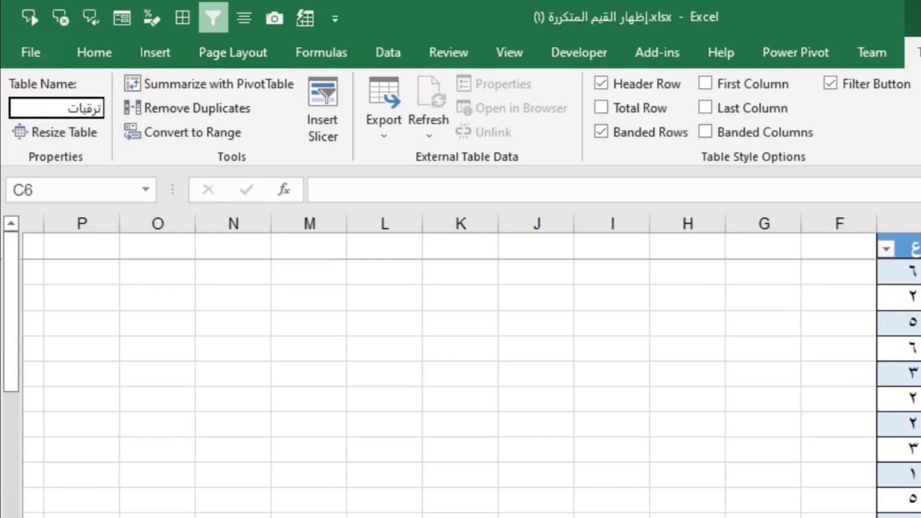
text(٢٠٢٢)
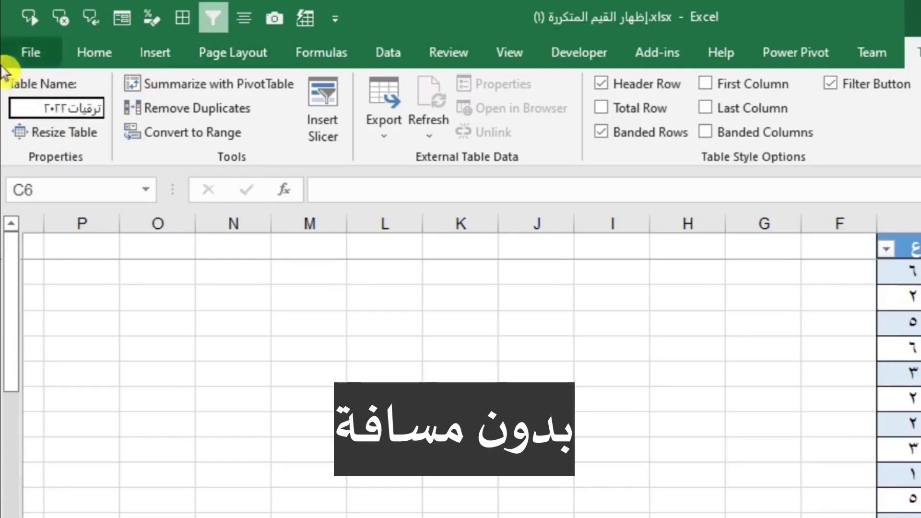
key(Return)
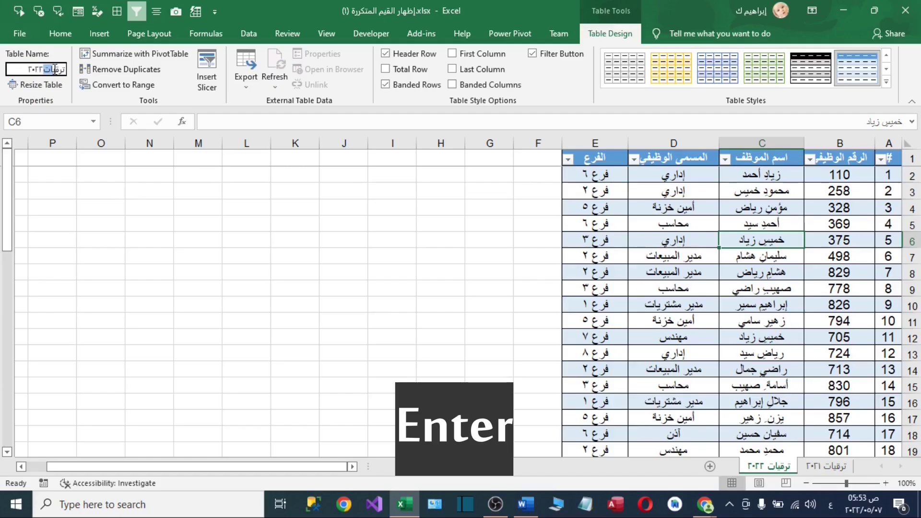
click(657, 208)
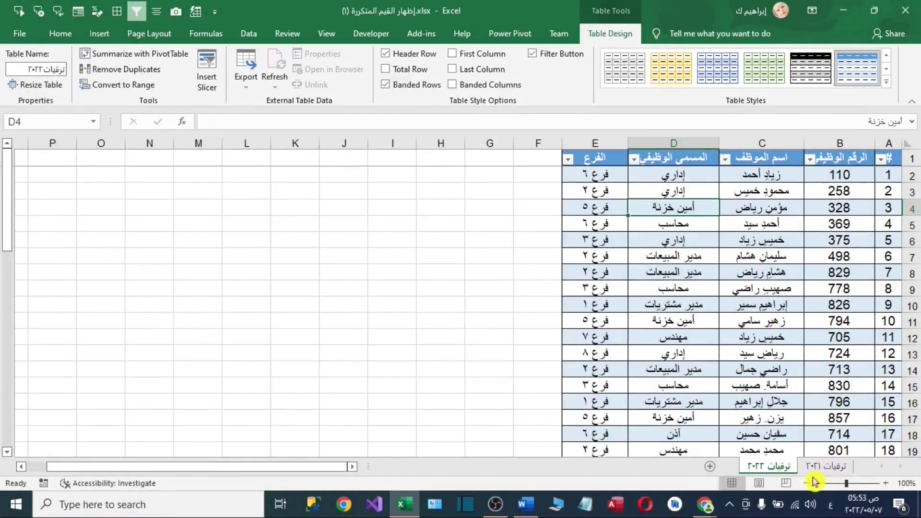
Step: Convert the employee list on the ترقيات ٢٠٢١ sheet into a table with headers
click(831, 471)
click(758, 292)
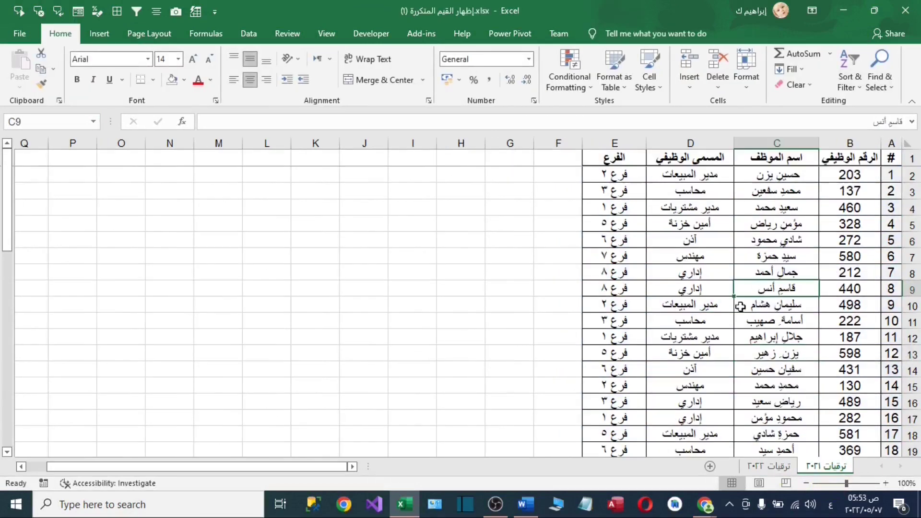
click(766, 245)
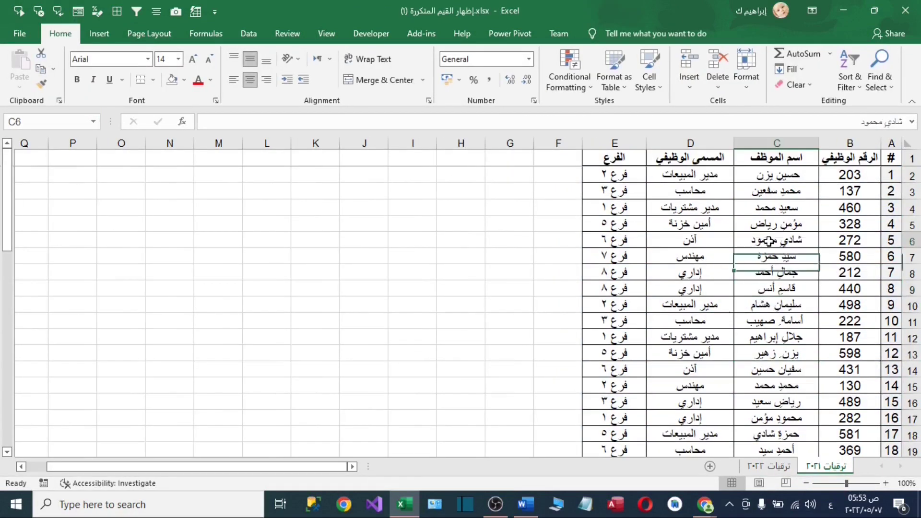
key(ctrl+t)
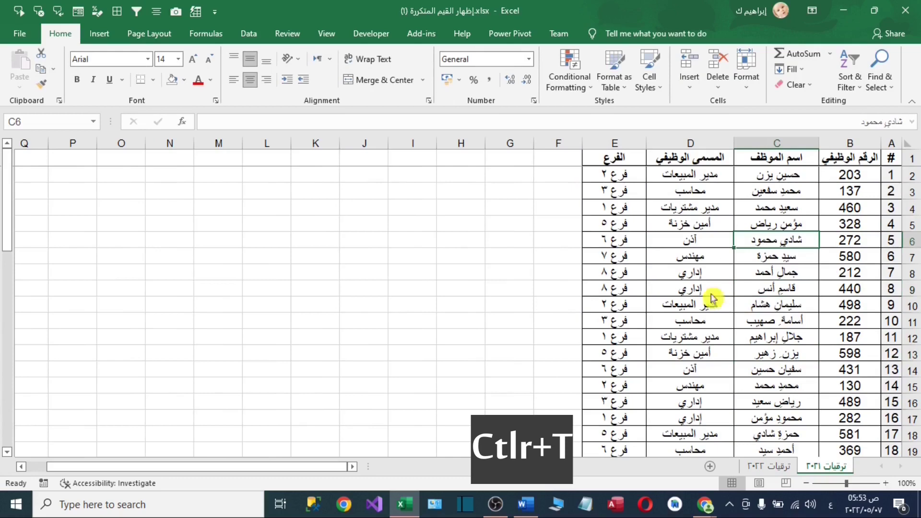
click(576, 322)
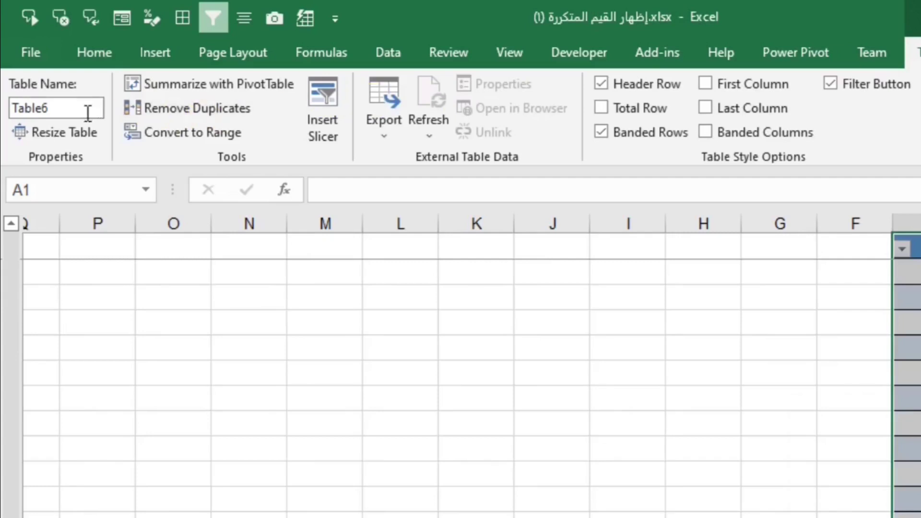
Step: Rename the table on the ترقيات ٢٠٢١ sheet as ترقيات٢٠٢١, without a space
click(88, 114)
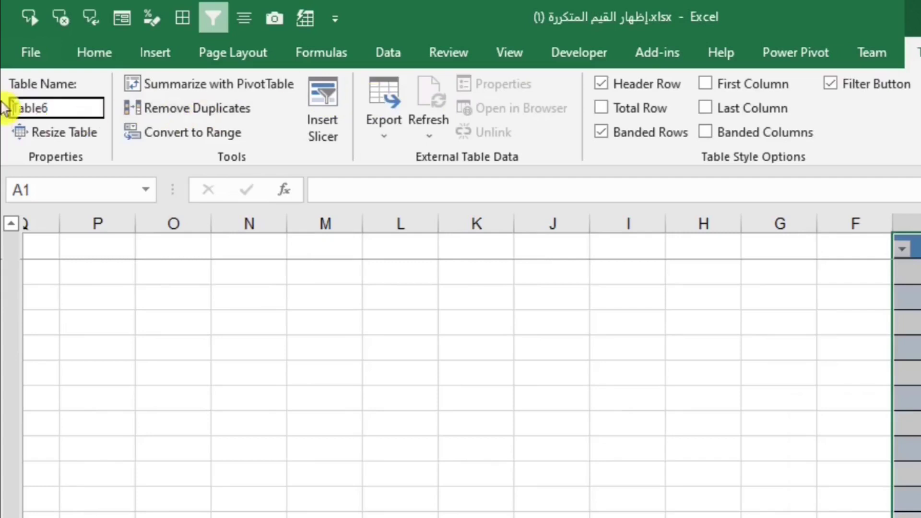
drag(72, 103, 4, 96)
text(ترقيات)
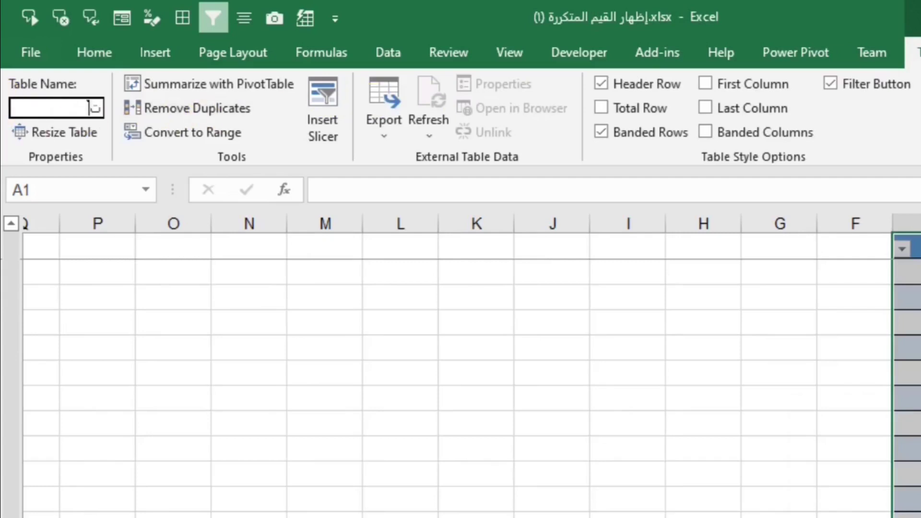
text(٢٠٢١)
key(Return)
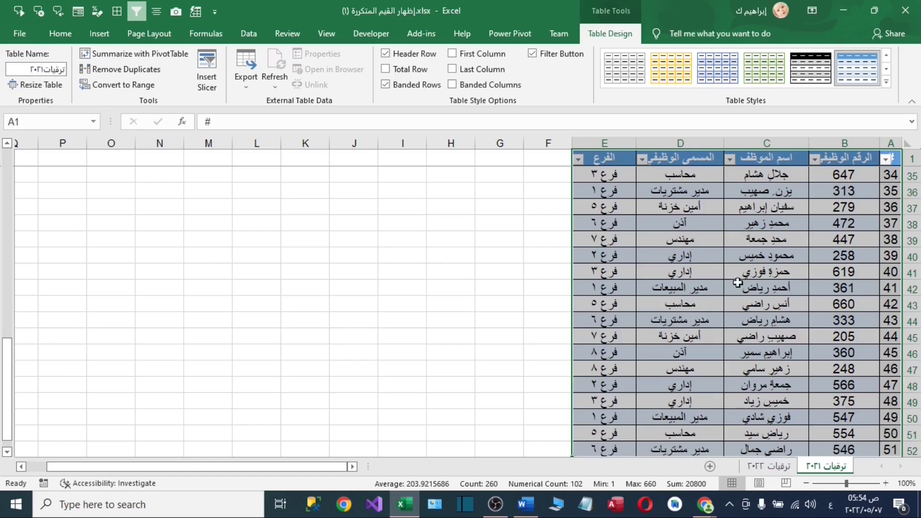
click(652, 252)
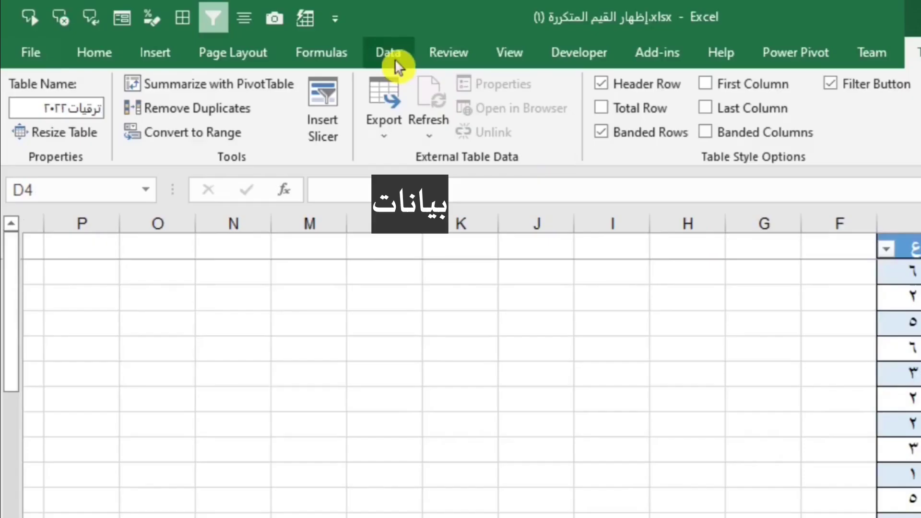
Step: Import the ترقيات٢٠٢٢ table into the Power Query Editor as a query, keeping the table's name as the query name
click(397, 62)
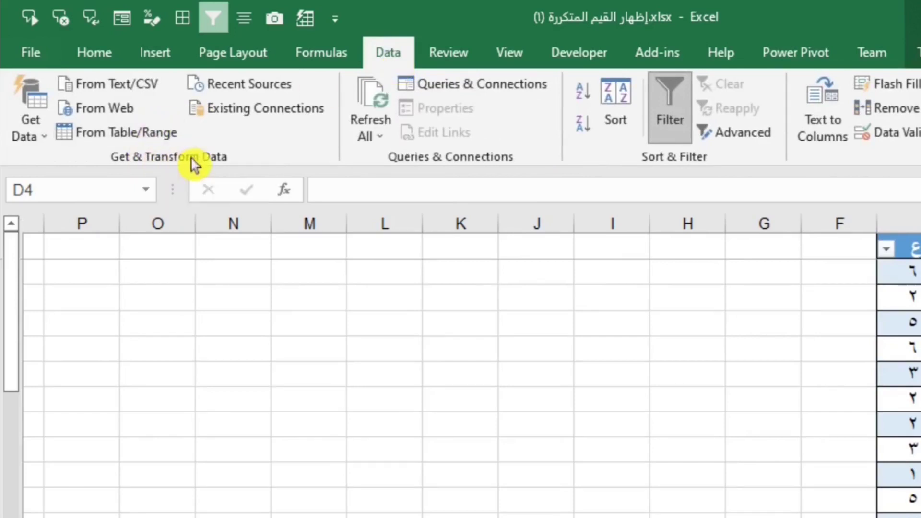
click(79, 139)
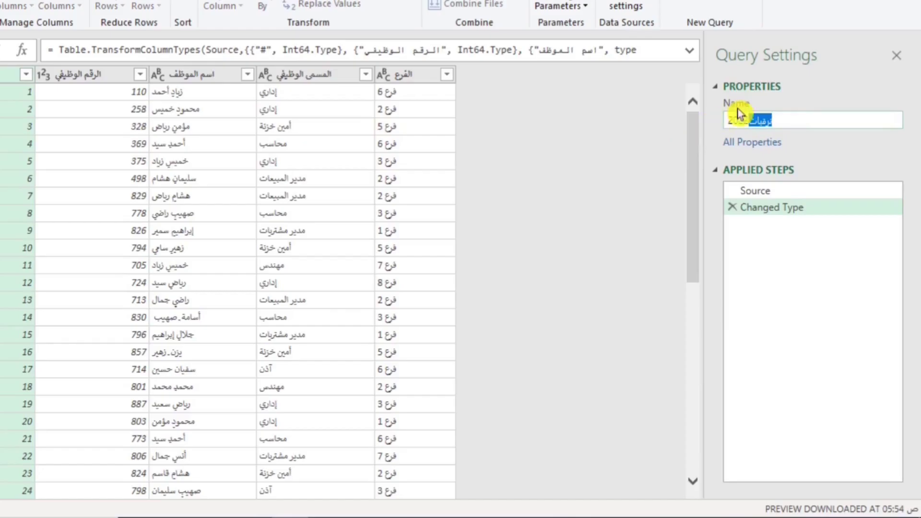
click(767, 165)
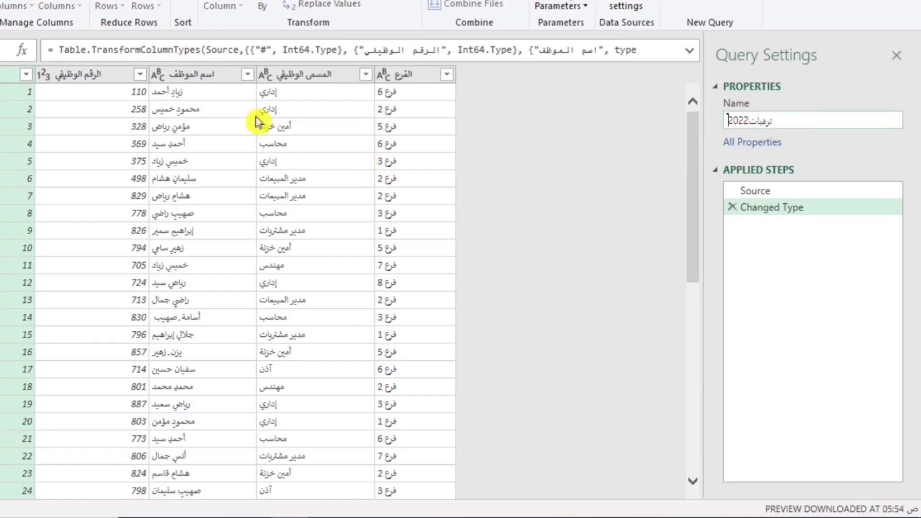
drag(804, 119, 731, 119)
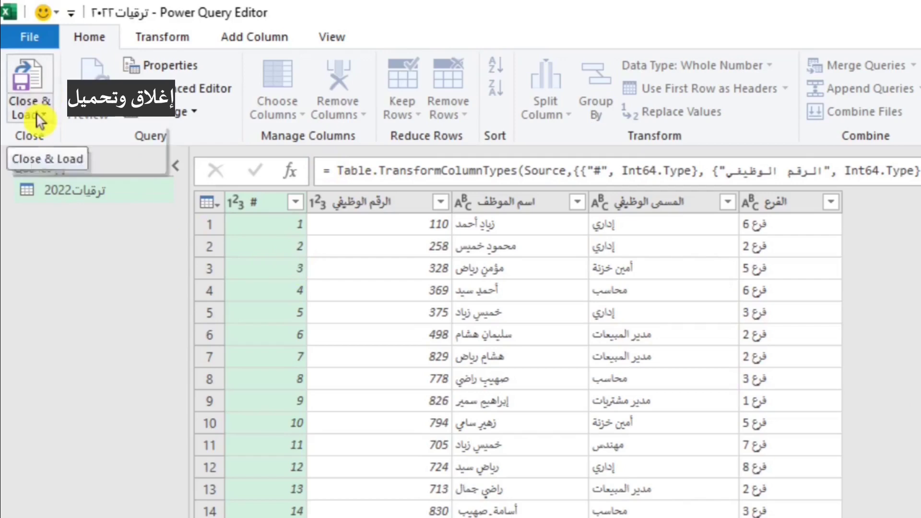
Step: Load the ترقيات2022 query back to the workbook with the Only Create Connection option
click(24, 73)
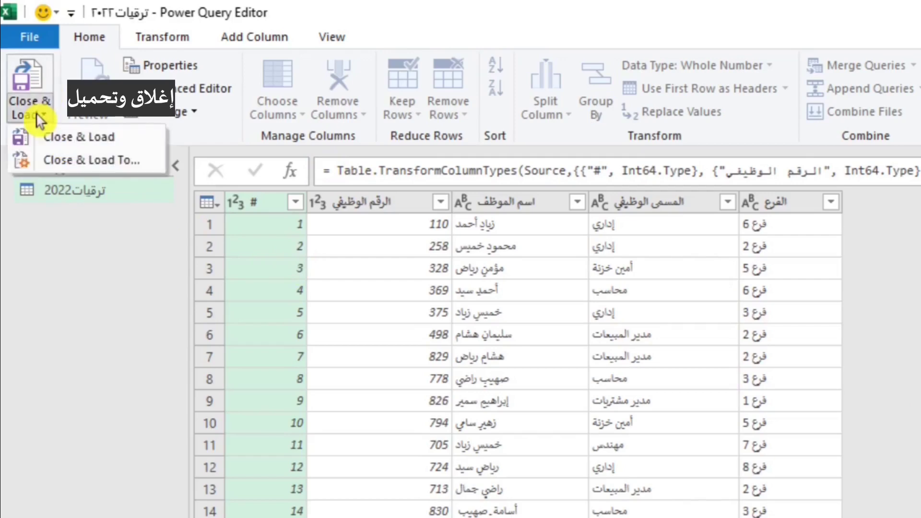
click(109, 167)
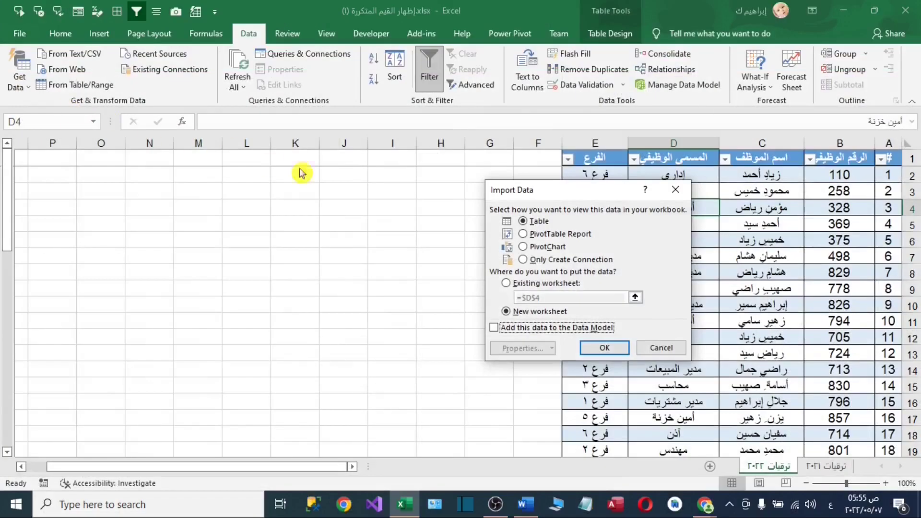
drag(551, 190, 413, 174)
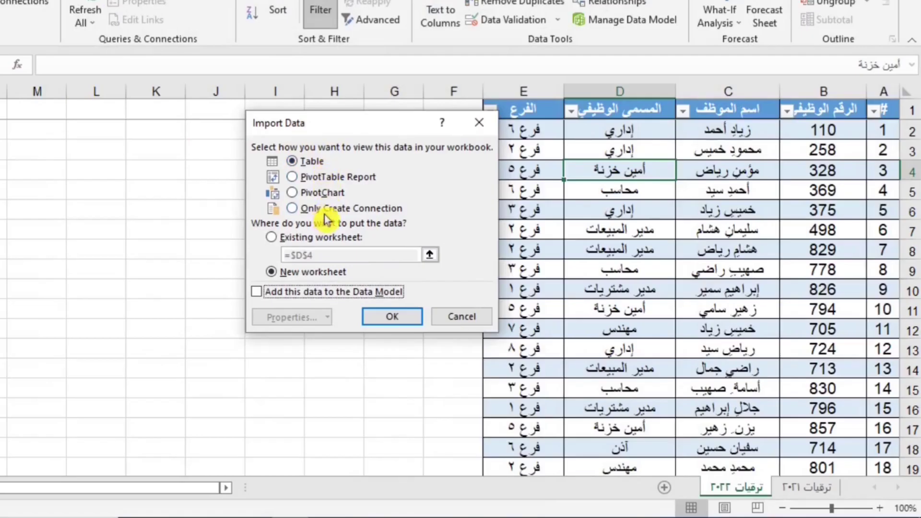
click(325, 211)
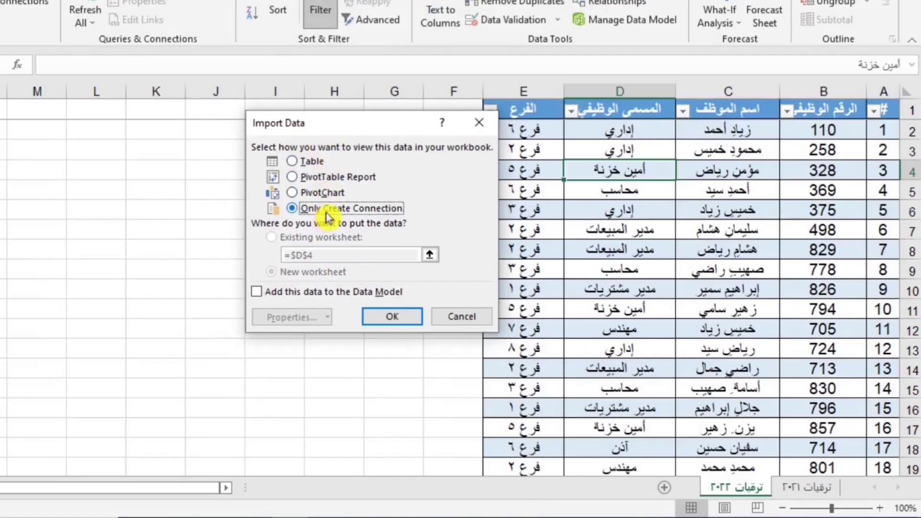
click(393, 317)
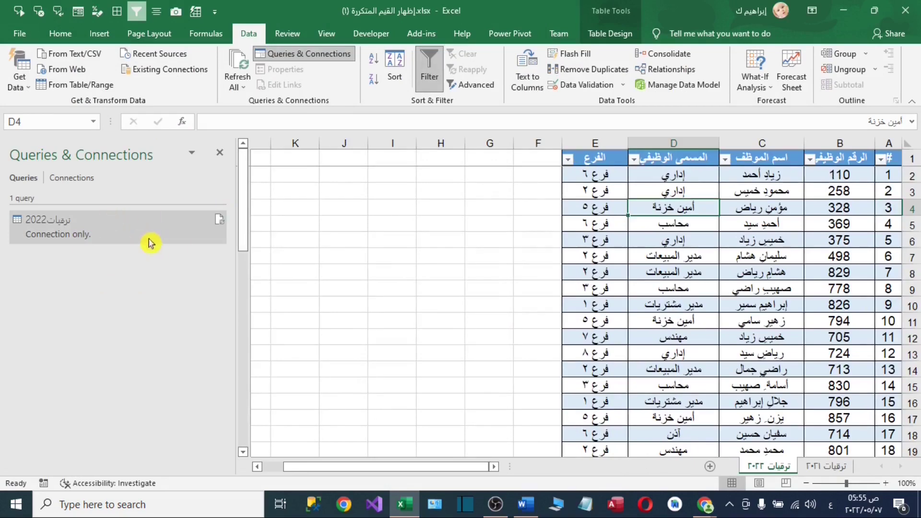
Step: Import the table on the ترقيات ٢٠٢١ sheet into the Power Query Editor
click(826, 466)
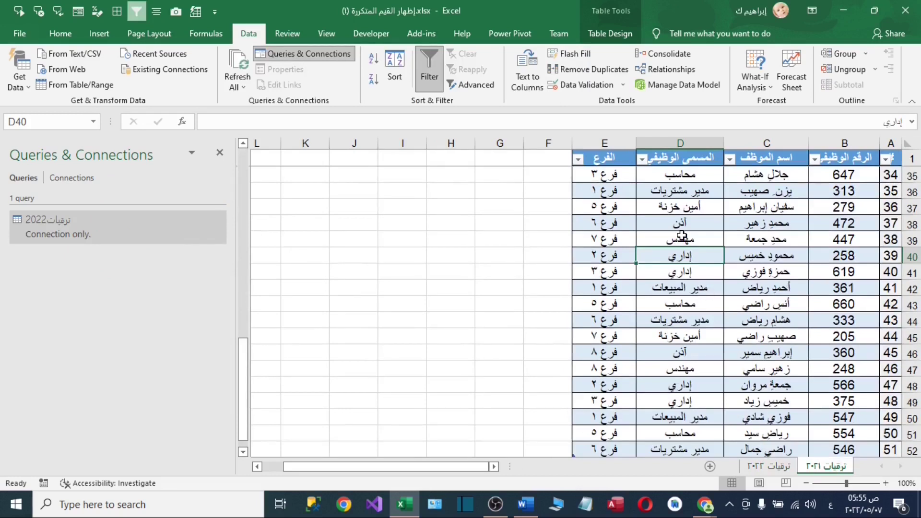
click(680, 224)
click(751, 274)
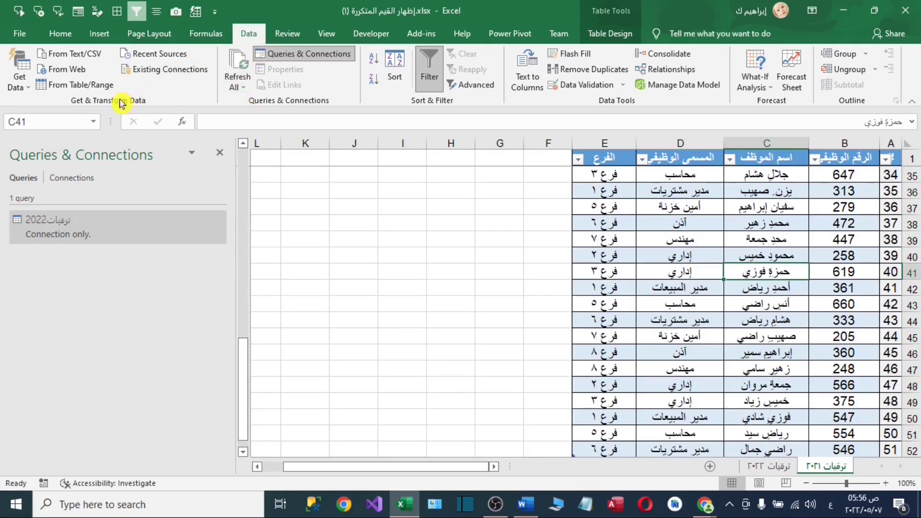
click(59, 88)
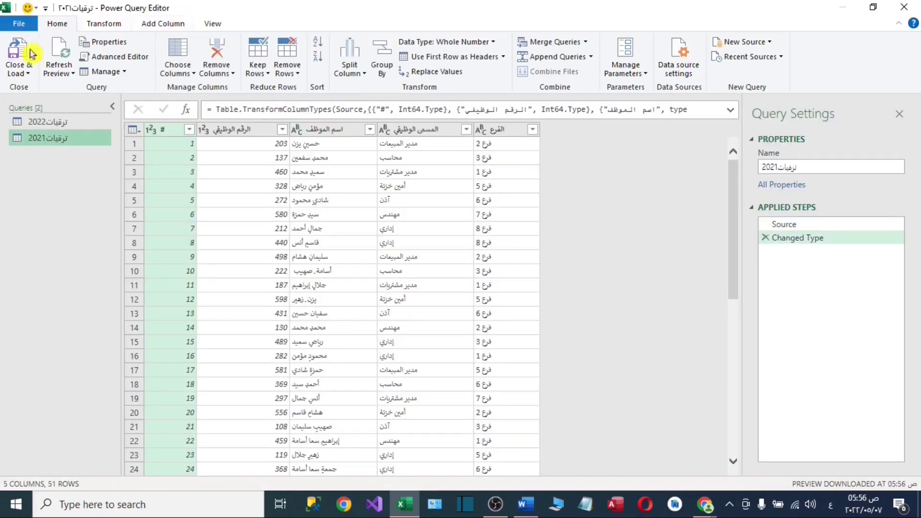
Step: Load the ترقيات2021 query back to the workbook with the Only Create Connection option
click(28, 72)
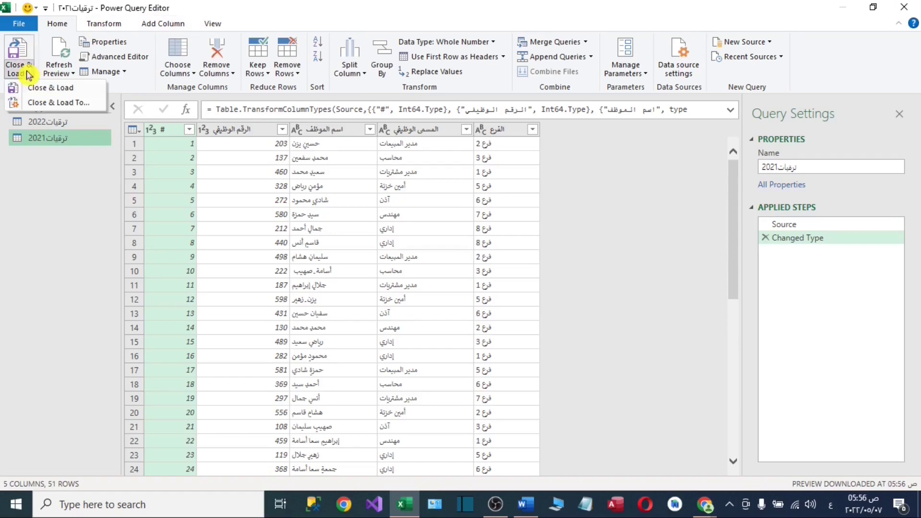
click(38, 105)
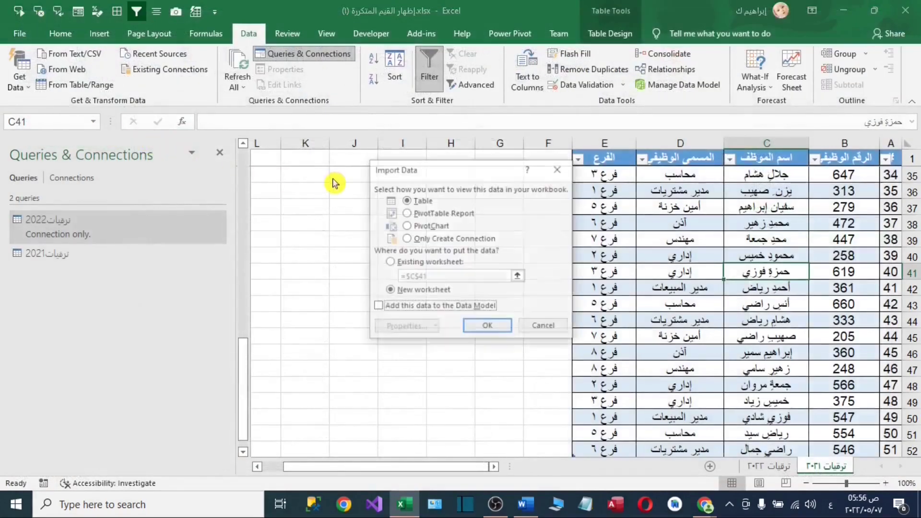
click(406, 239)
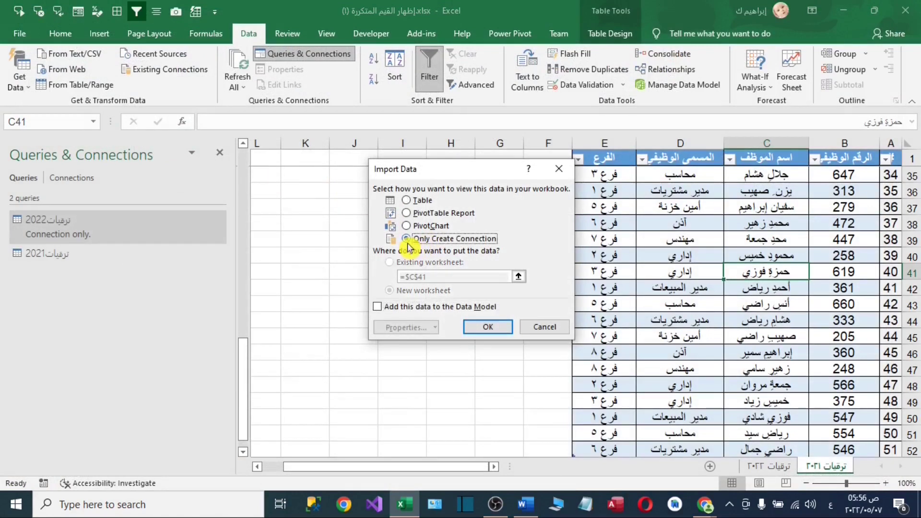
click(477, 331)
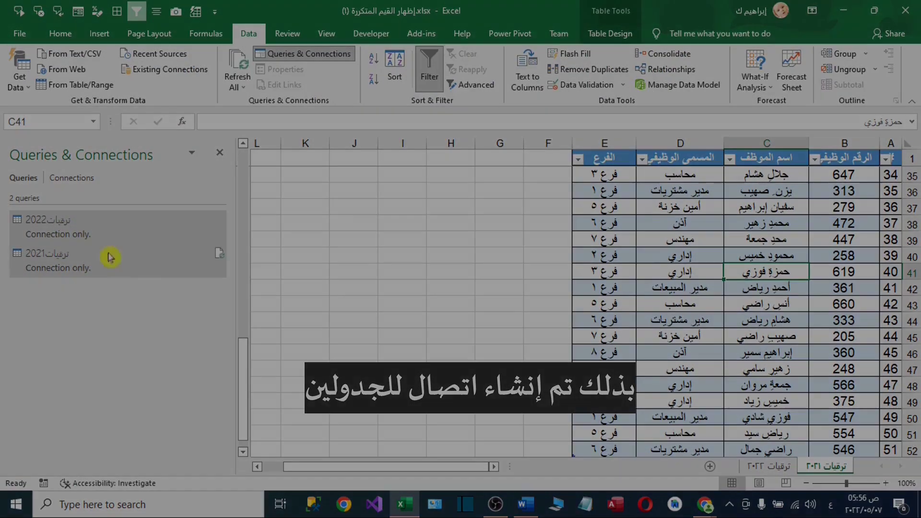
Step: Start a Merge of the two connection queries and choose ترقيات2021 as the first table
mouse_move(79, 251)
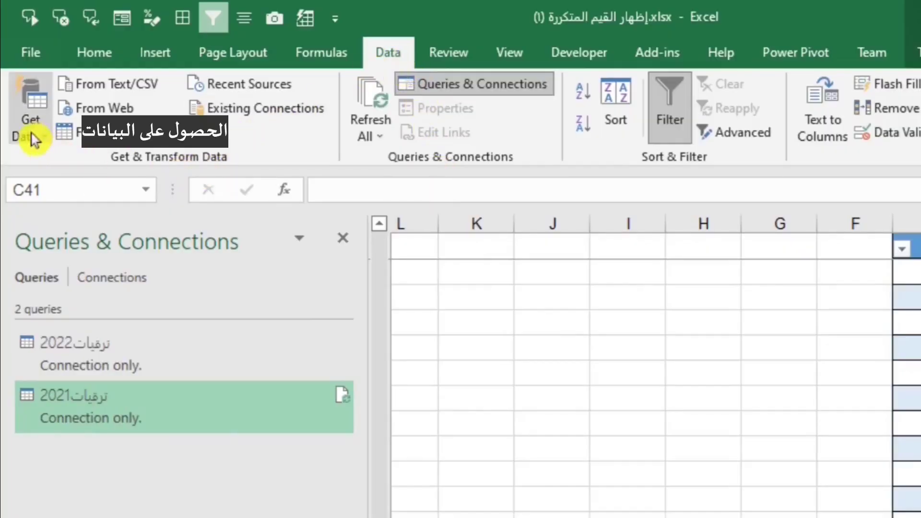
click(33, 136)
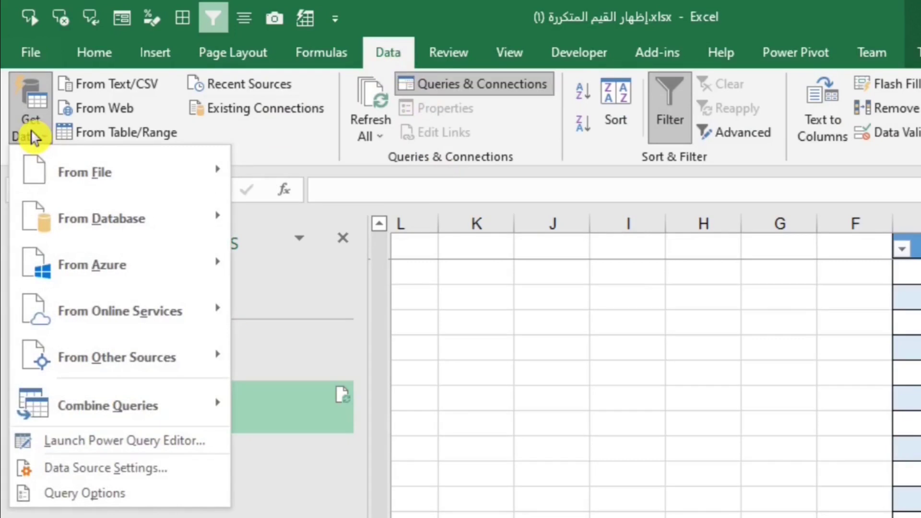
mouse_move(189, 411)
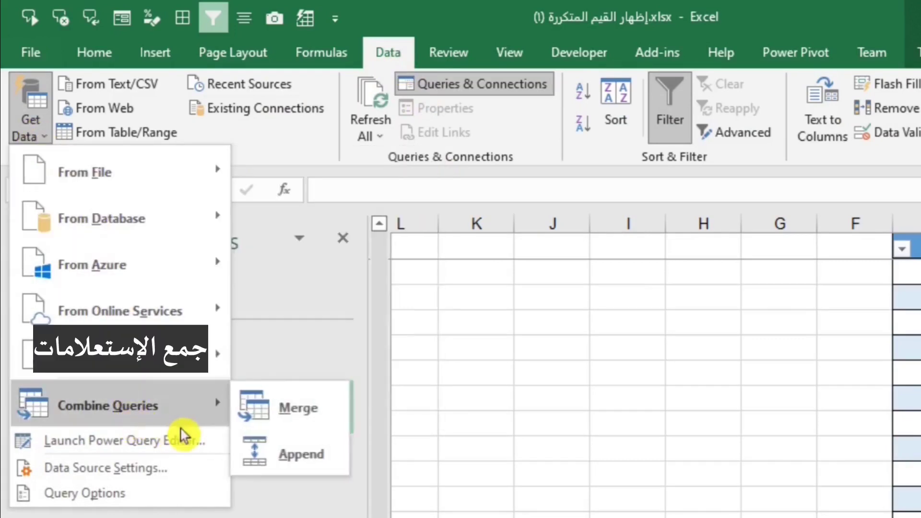
click(306, 425)
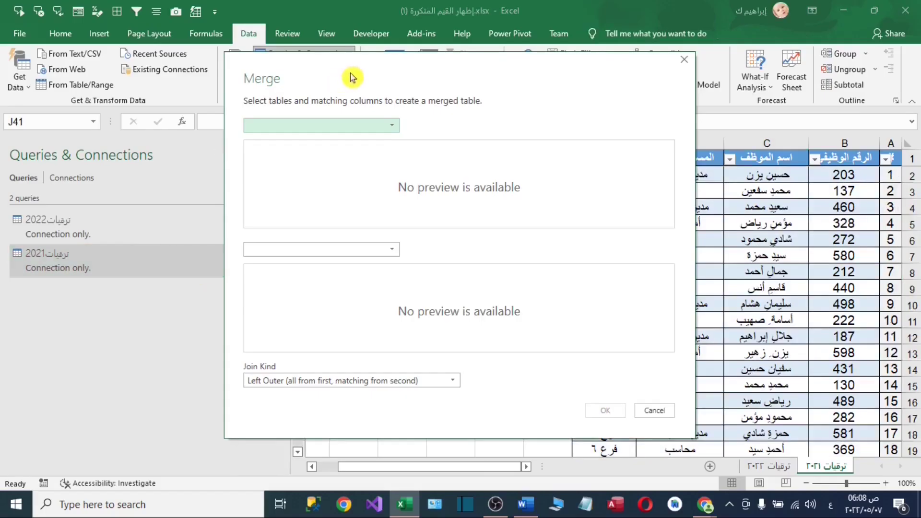
drag(353, 78, 382, 78)
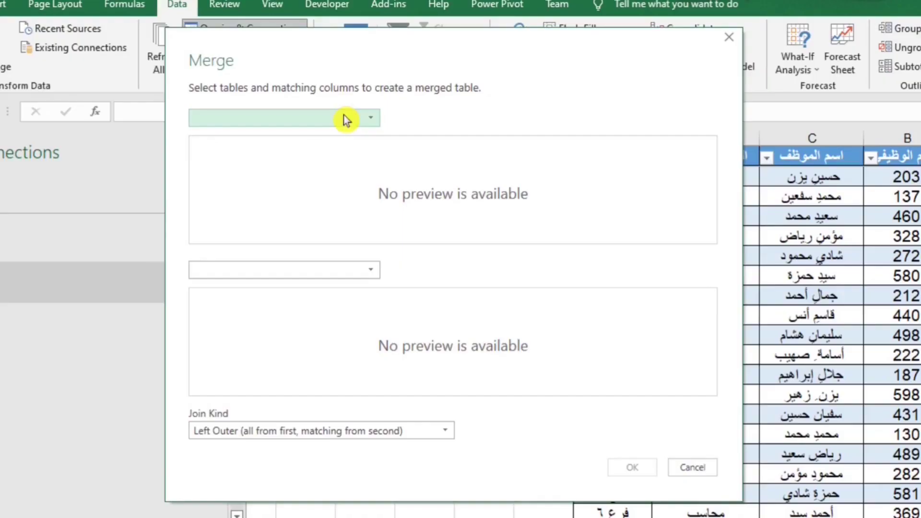
click(383, 125)
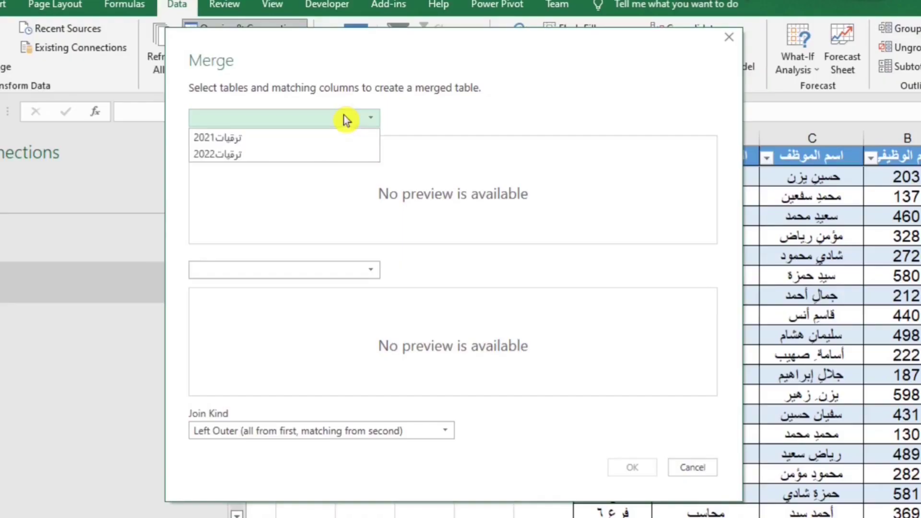
click(297, 143)
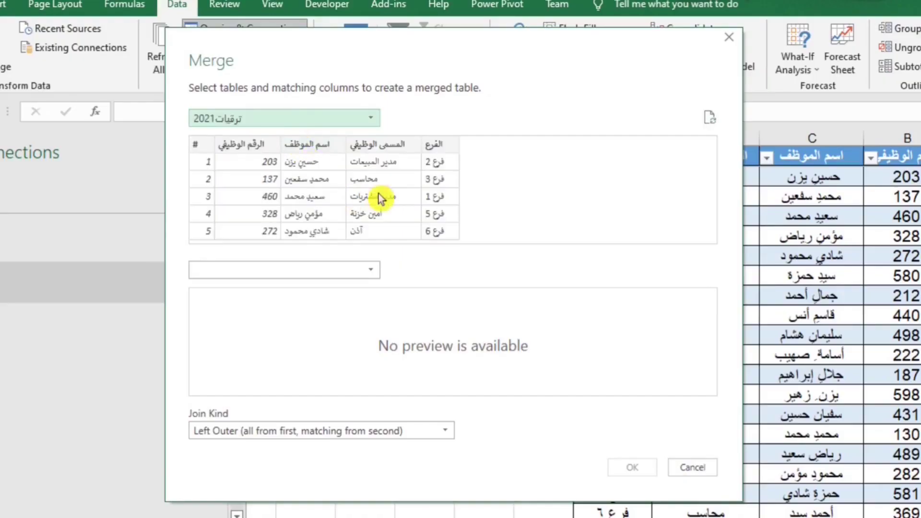
Step: Choose ترقيات2022 as the second table of the merge and set the join kind to Inner (only matching rows)
click(371, 268)
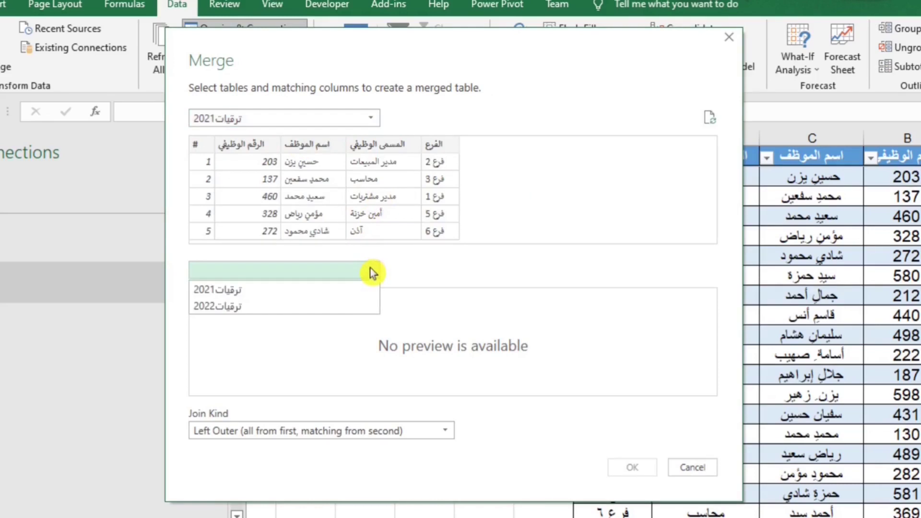
click(333, 302)
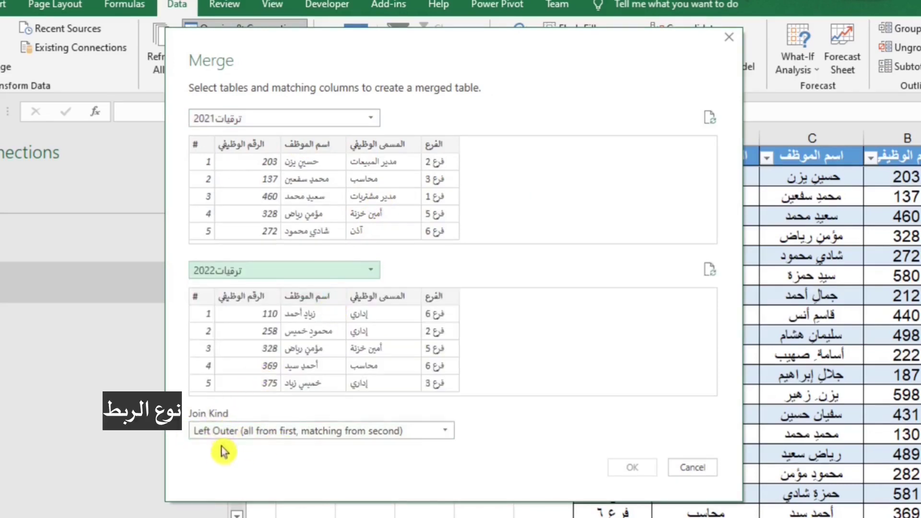
click(260, 436)
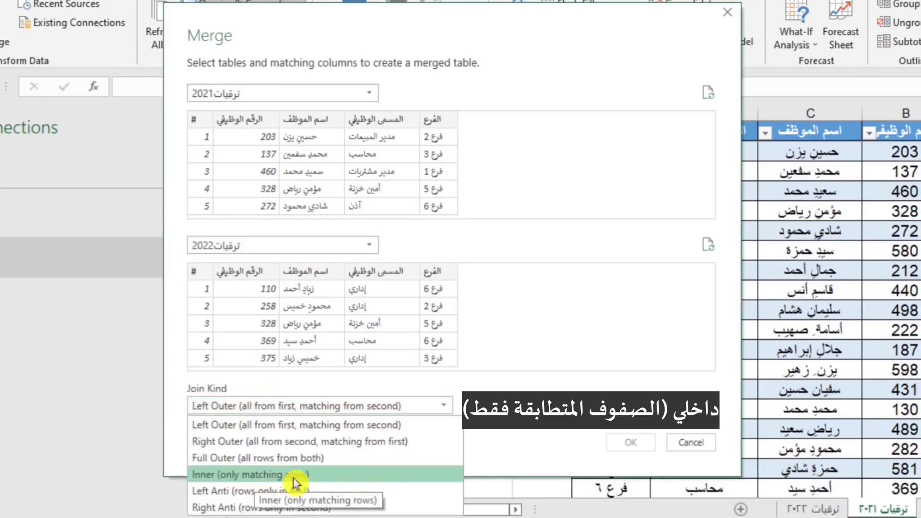
click(330, 484)
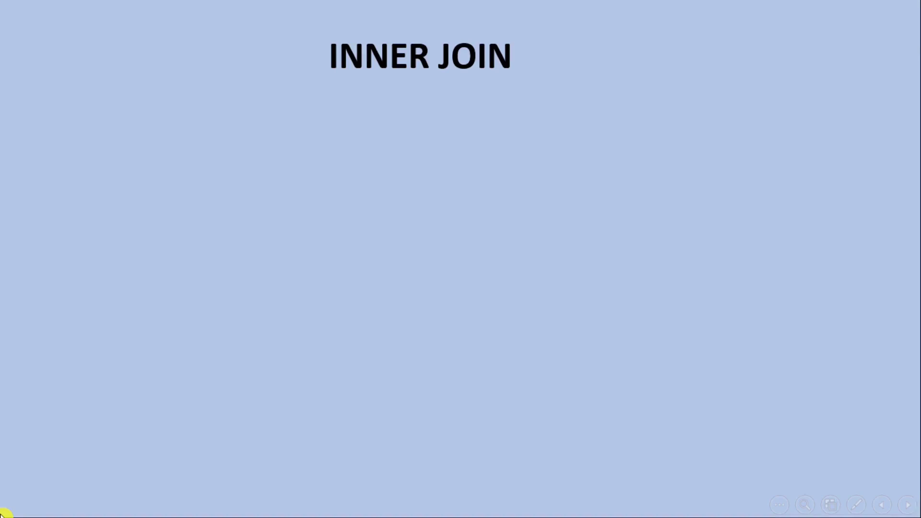
key(Right)
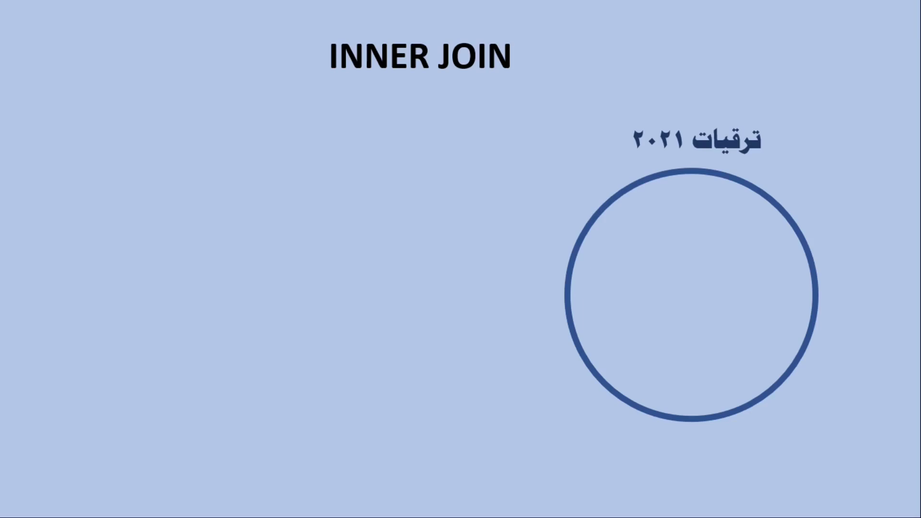
key(Right)
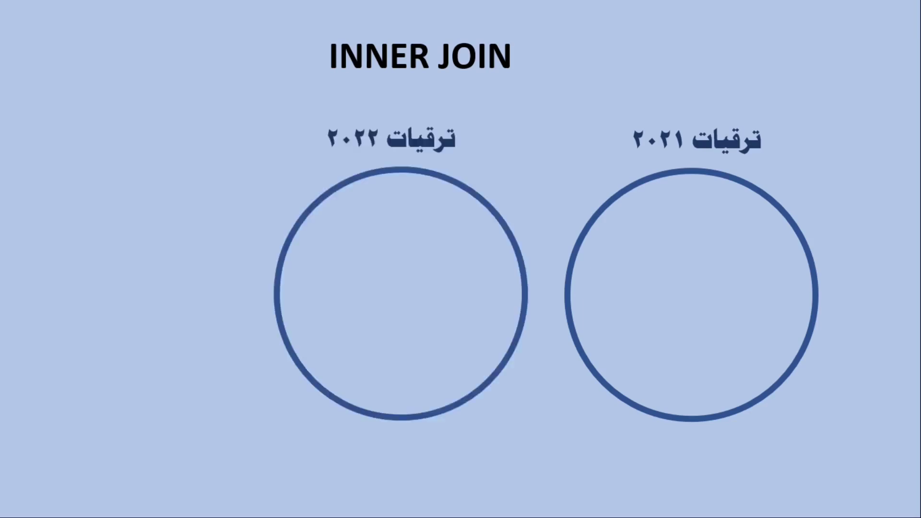
key(Right)
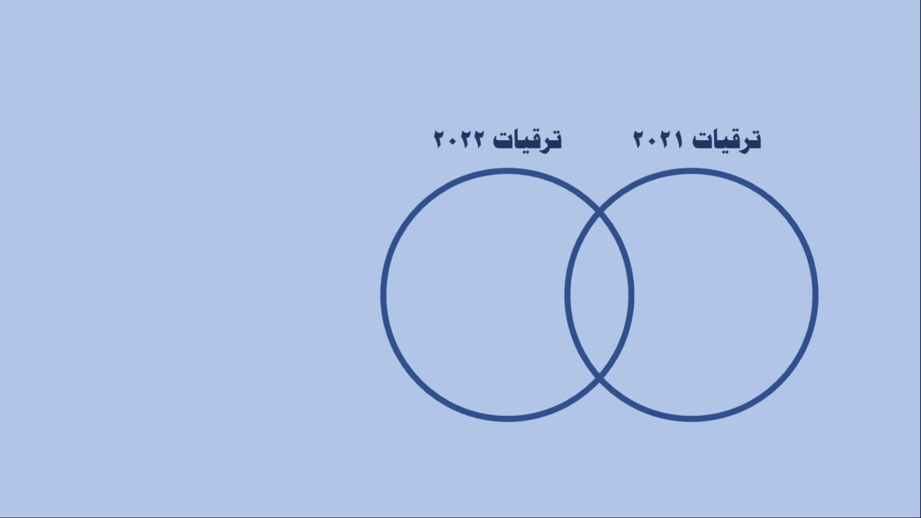
key(Right)
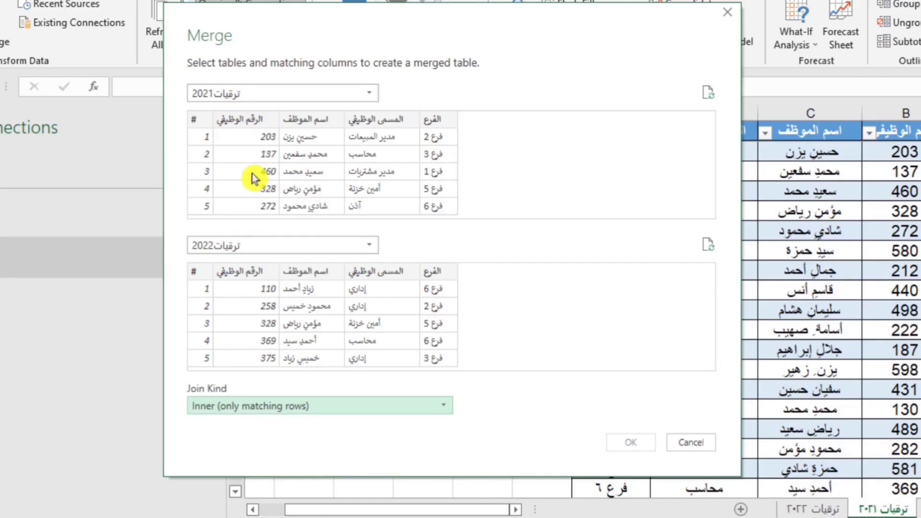
Step: Match the ترقيات2021 and ترقيات2022 tables on their الرقم الوظيفي columns and create the merge query
click(255, 146)
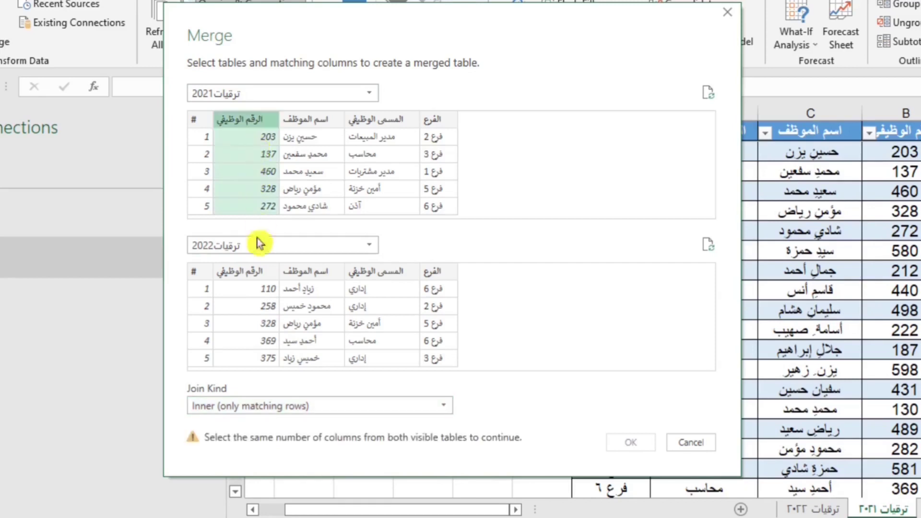
click(250, 301)
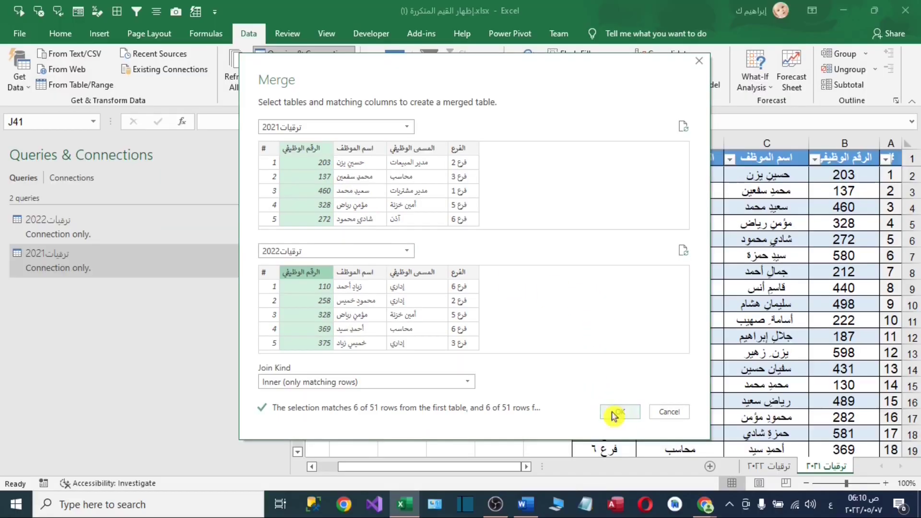
click(630, 441)
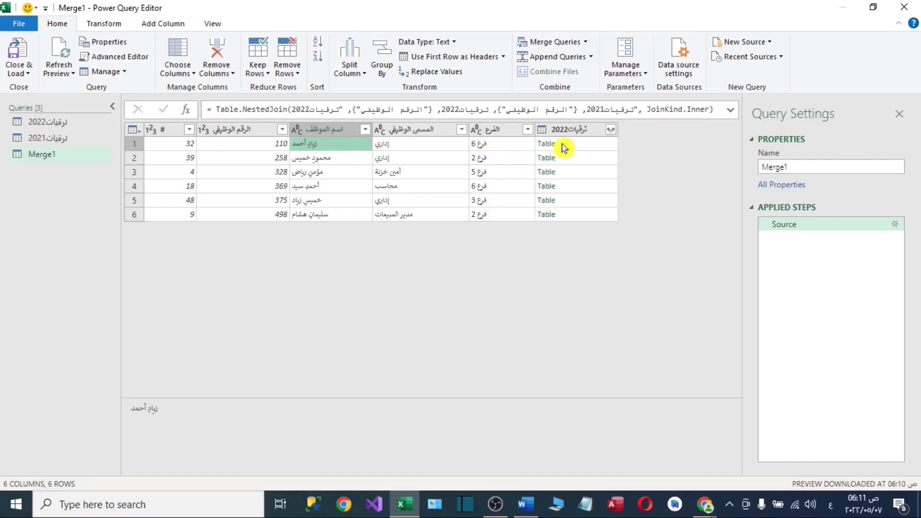
Step: Expand the nested ترقيات2022 column into all of its fields, keeping the original column name as prefix
click(738, 164)
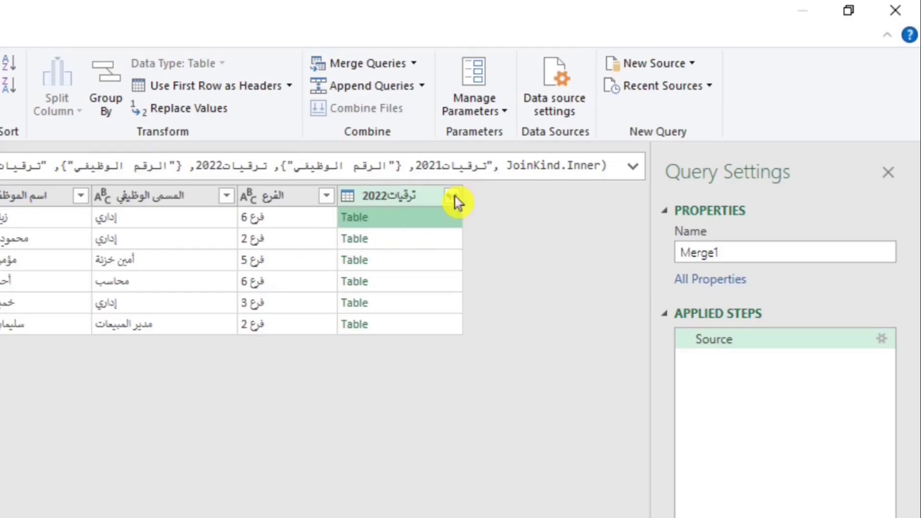
click(453, 196)
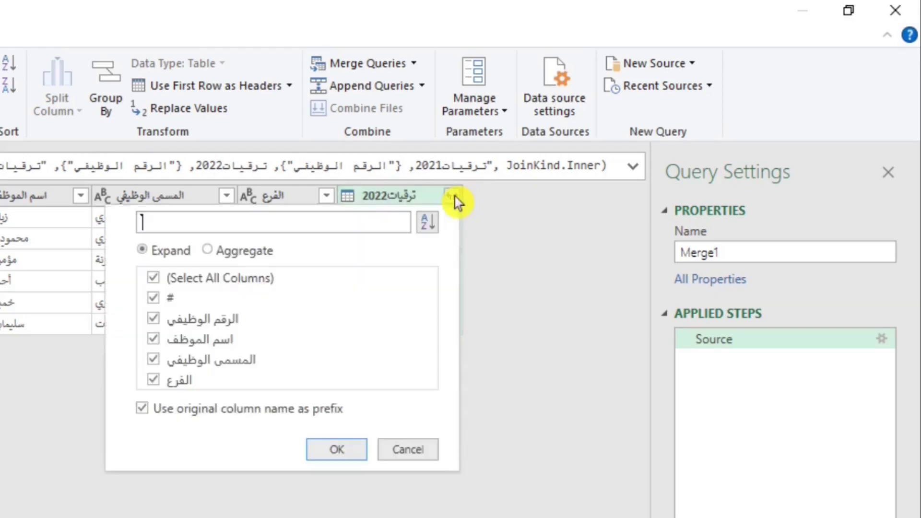
click(320, 448)
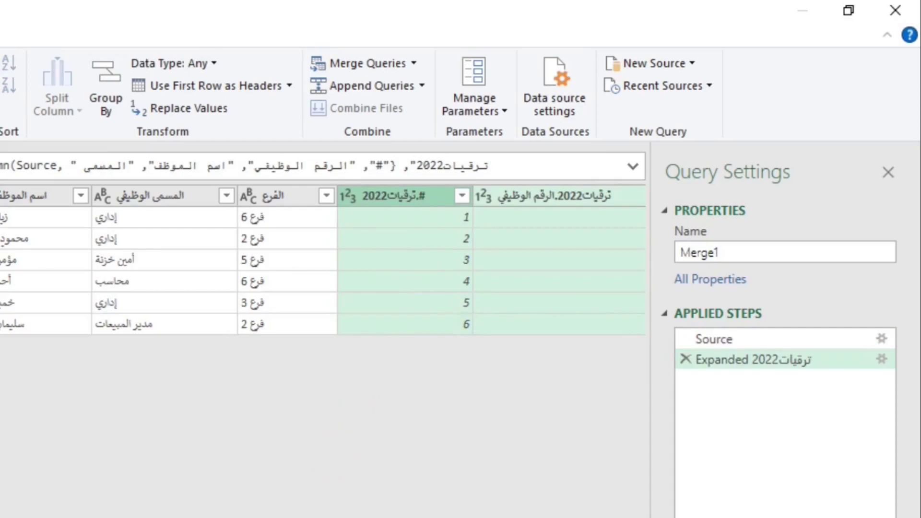
mouse_move(420, 469)
mouse_down()
mouse_move(657, 477)
mouse_move(420, 465)
mouse_up()
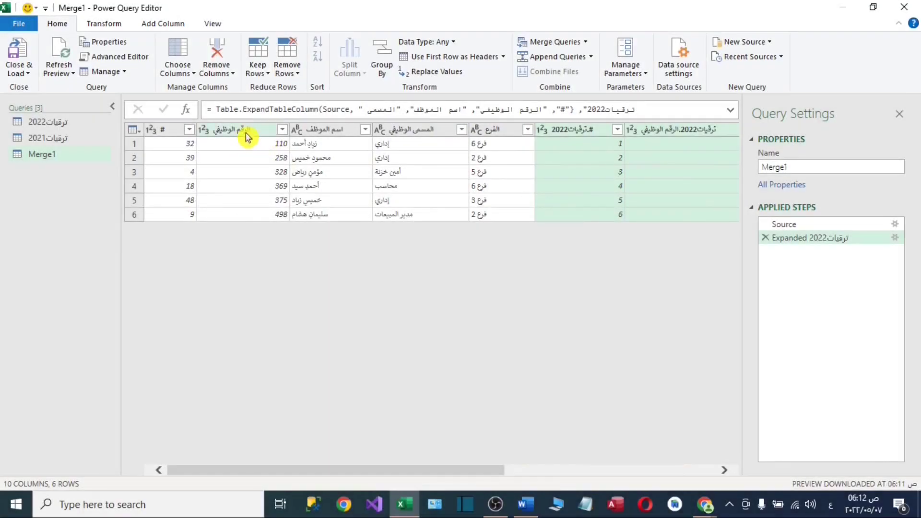
Step: Keep only the unprefixed الرقم الوظيفي, اسم الموظف, المسمى الوظيفي and الفرع columns by removing all other columns
click(246, 134)
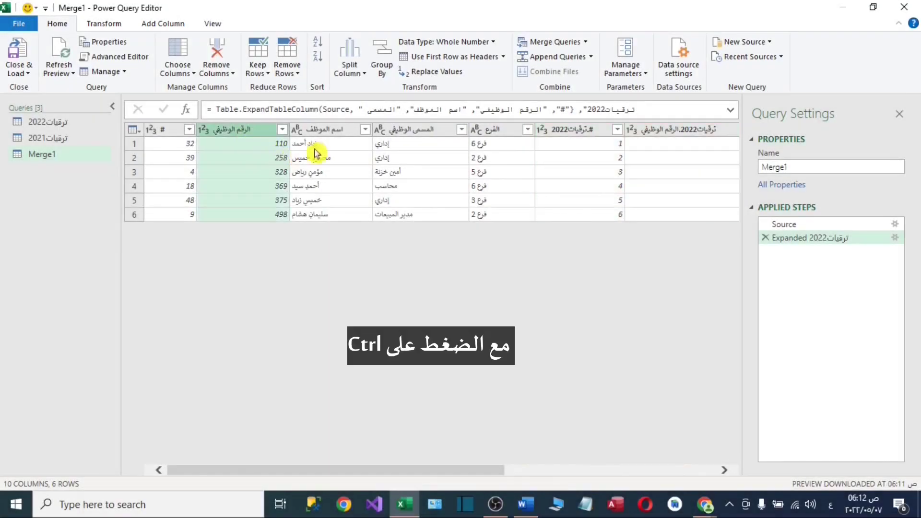
ctrl+click(328, 135)
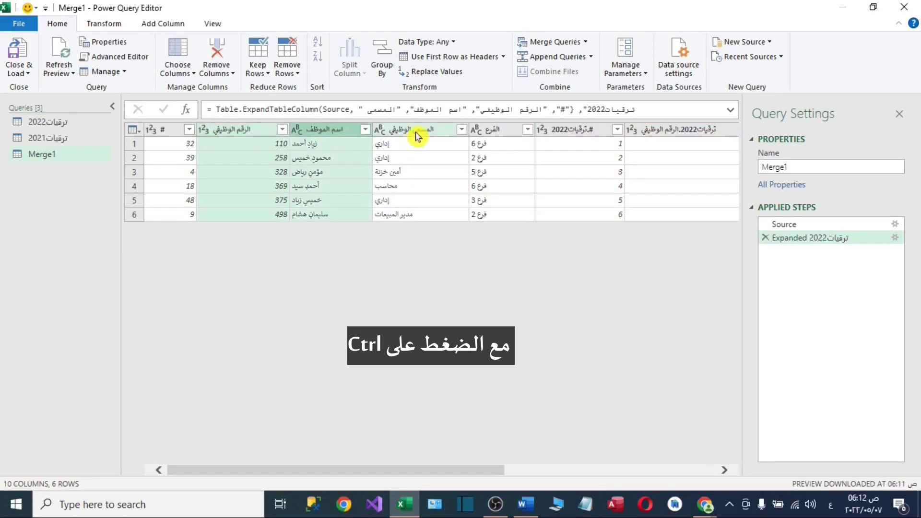
ctrl+click(417, 135)
ctrl+click(502, 134)
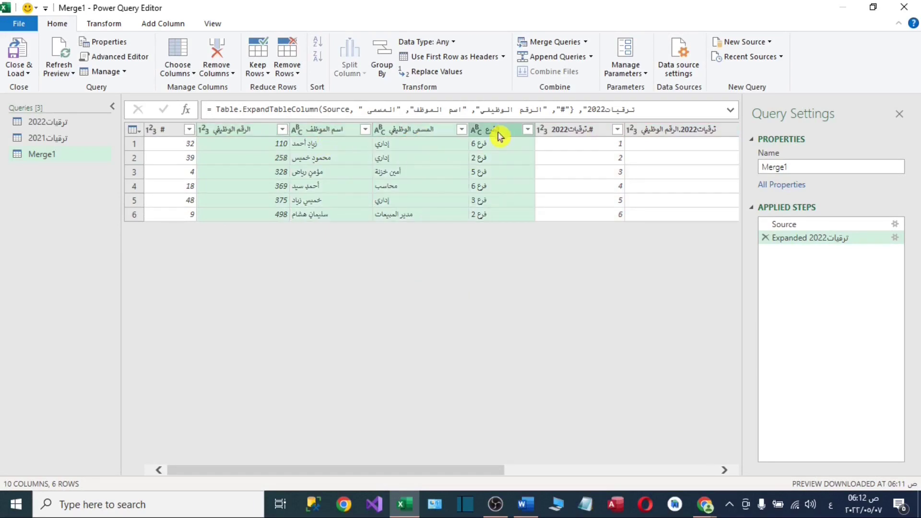
right_click(499, 136)
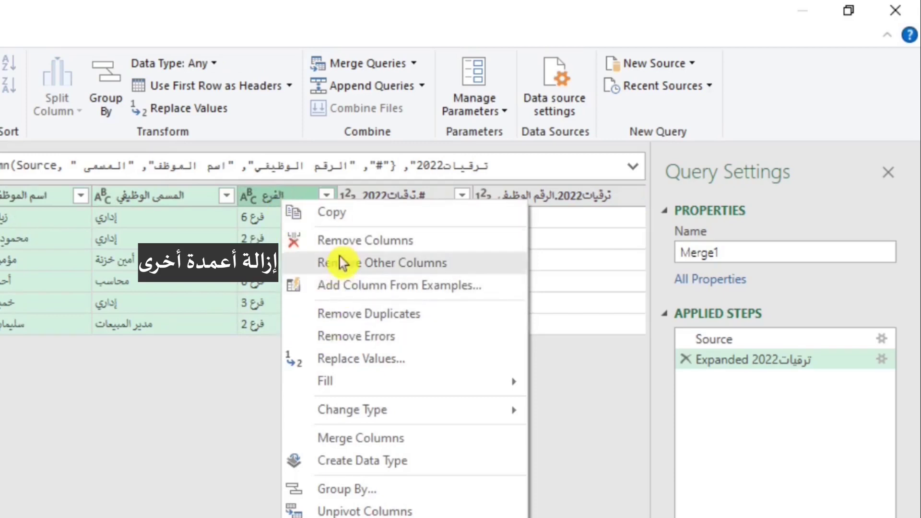
click(338, 274)
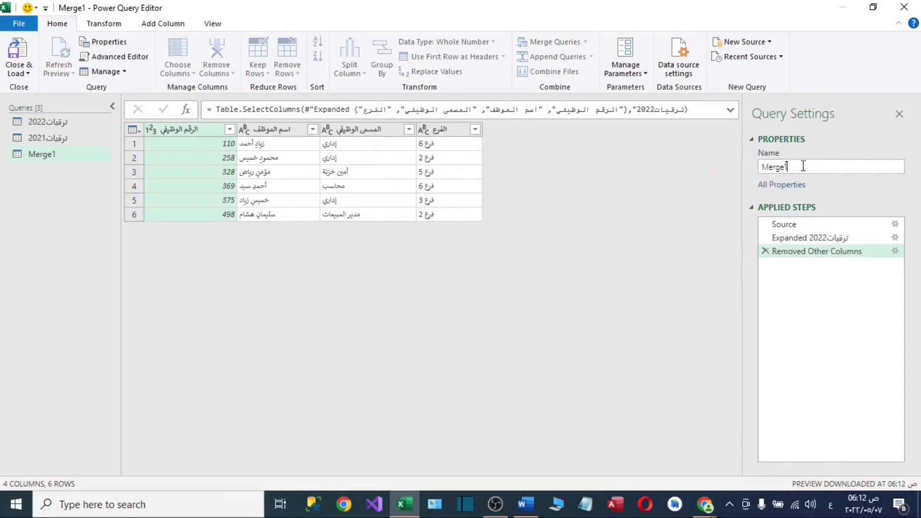
Step: Rename the merge query to الأسماء المتكررة and load it as a table at cell H2 of the existing ترقيات ٢٠٢٢ sheet
key(ctrl+a)
text(الأسماء المتكررة)
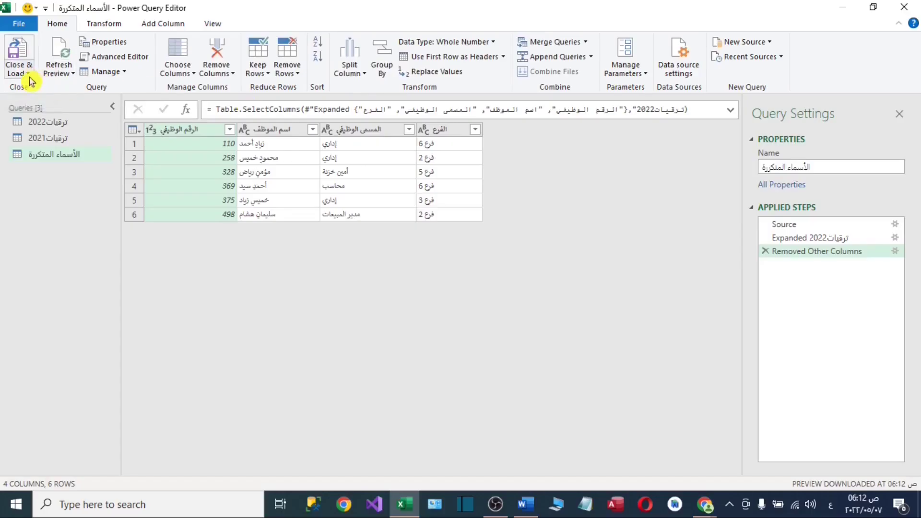
click(28, 77)
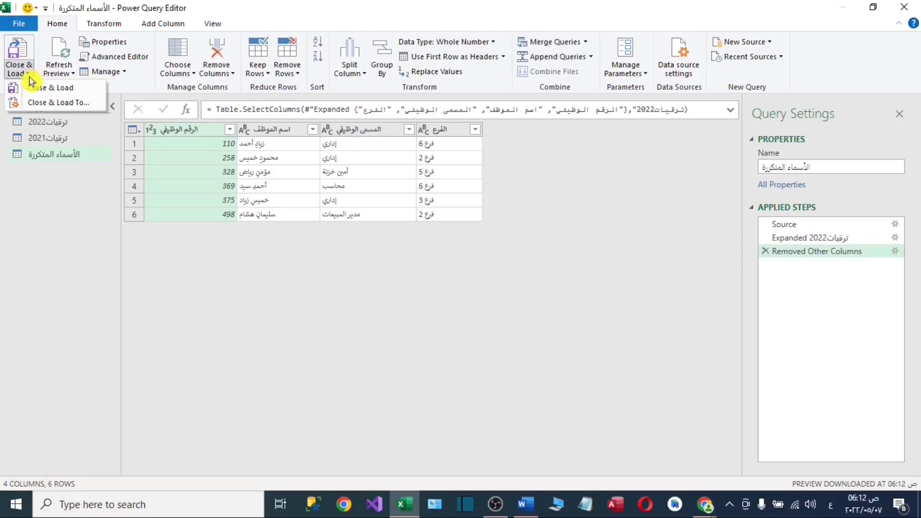
click(58, 106)
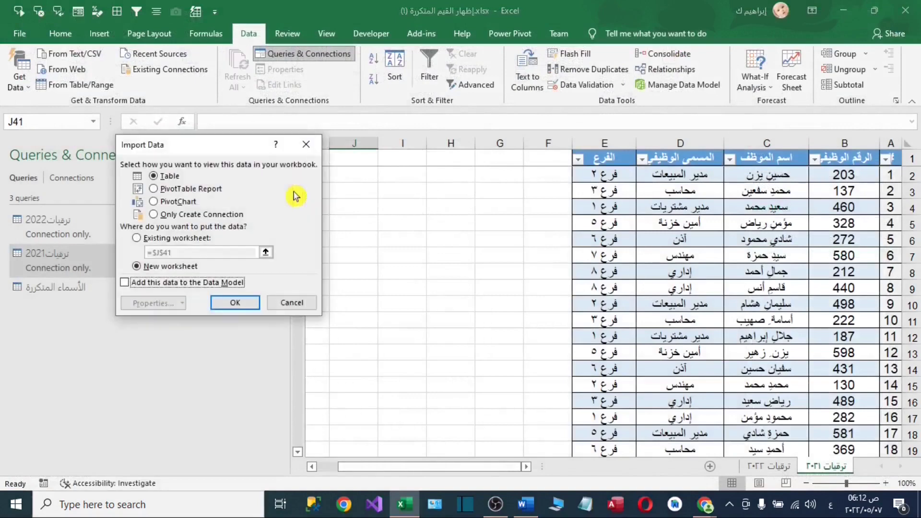
drag(191, 144, 298, 140)
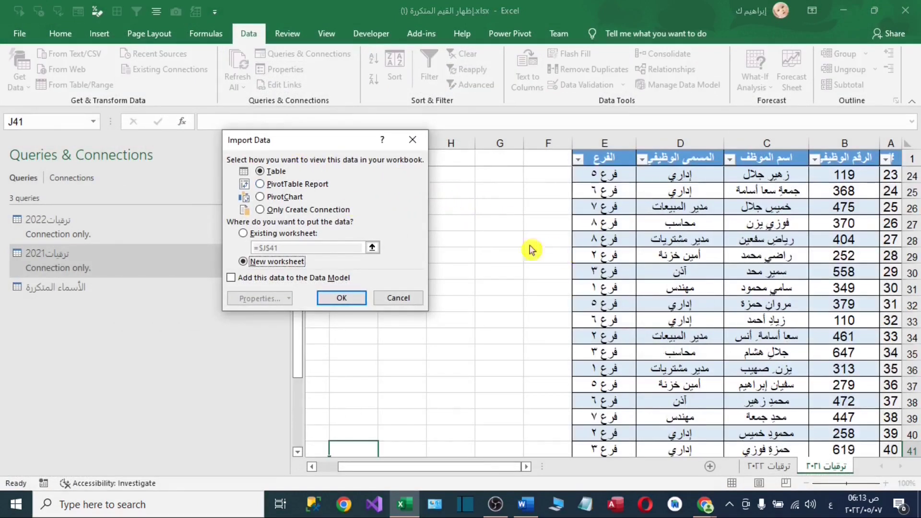
click(243, 233)
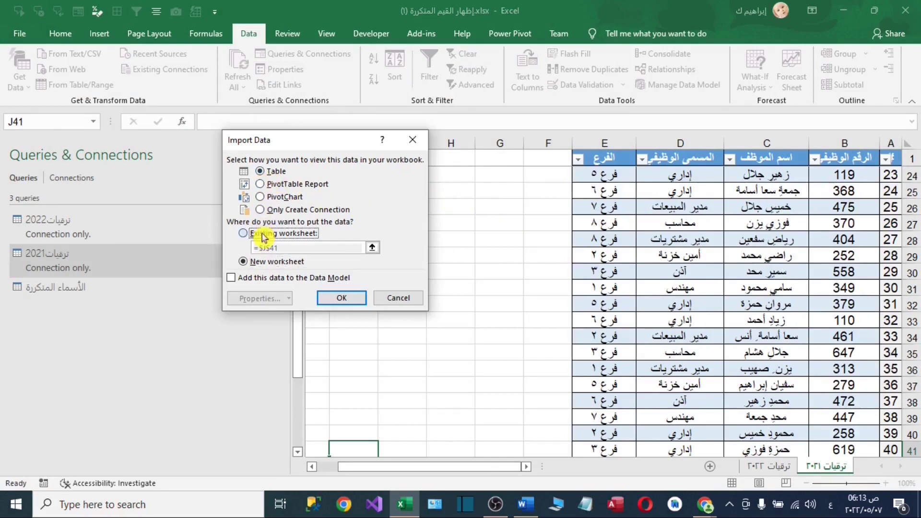
click(770, 466)
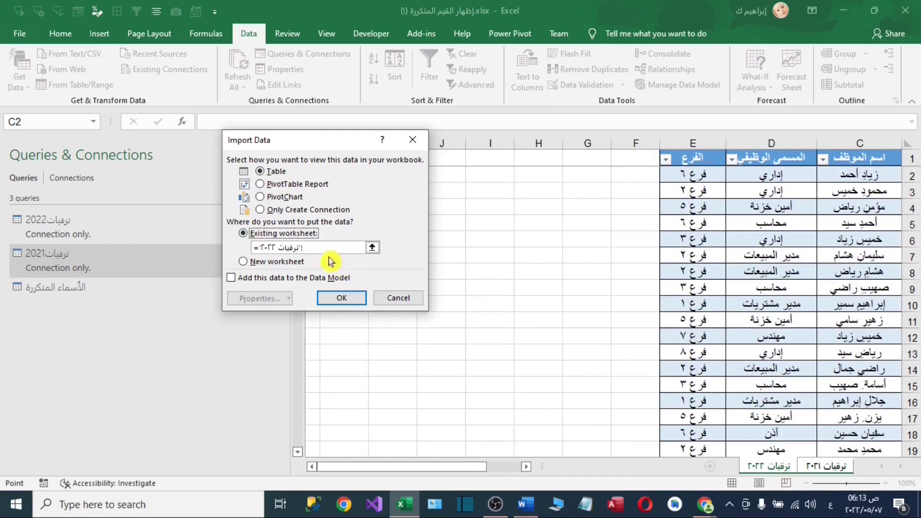
click(525, 178)
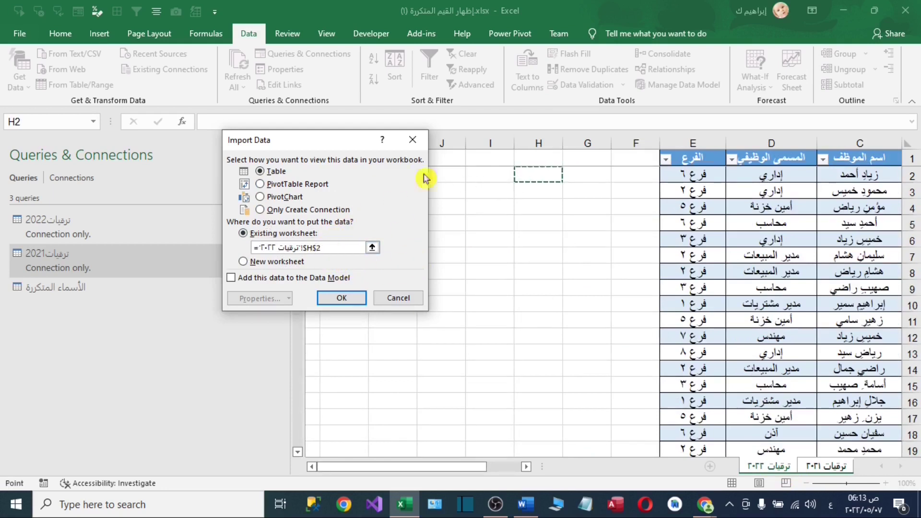
drag(328, 142, 270, 137)
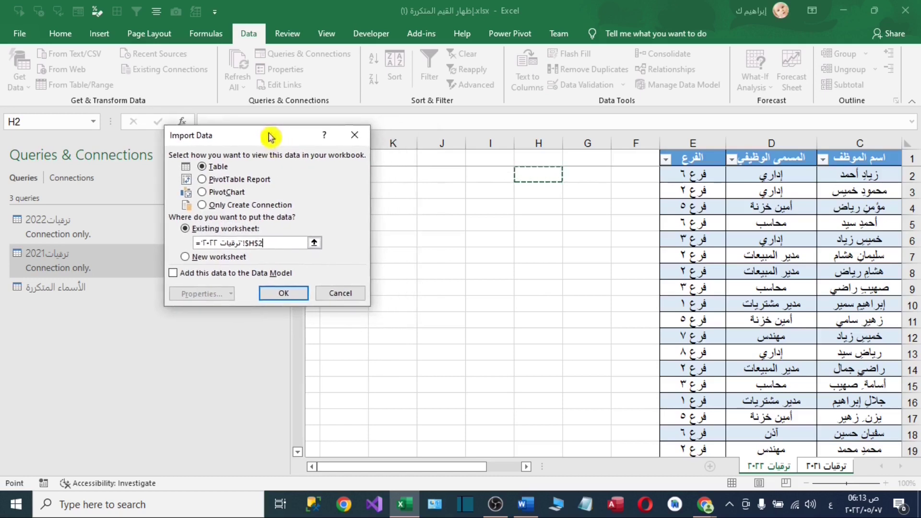
click(278, 293)
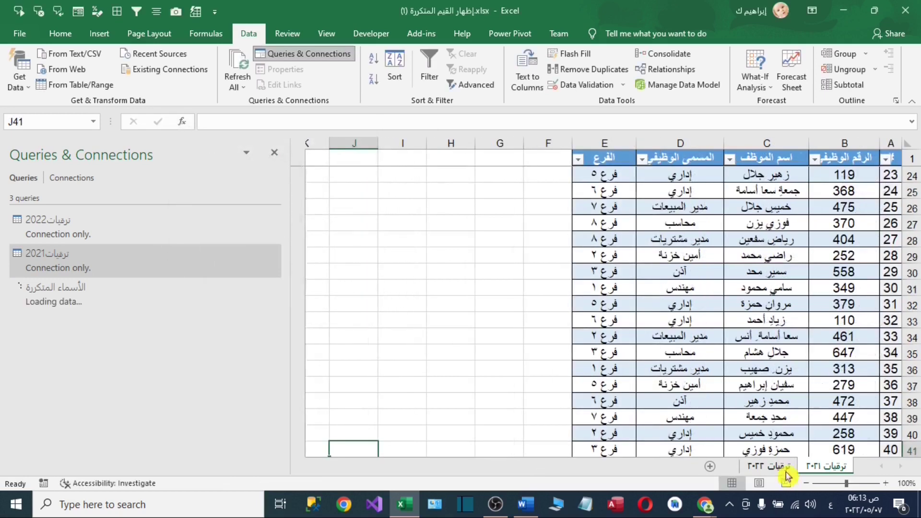
Step: Centre the contents of columns H to K horizontally and vertically on the ترقيات ٢٠٢٢ sheet
drag(531, 143, 356, 143)
click(60, 33)
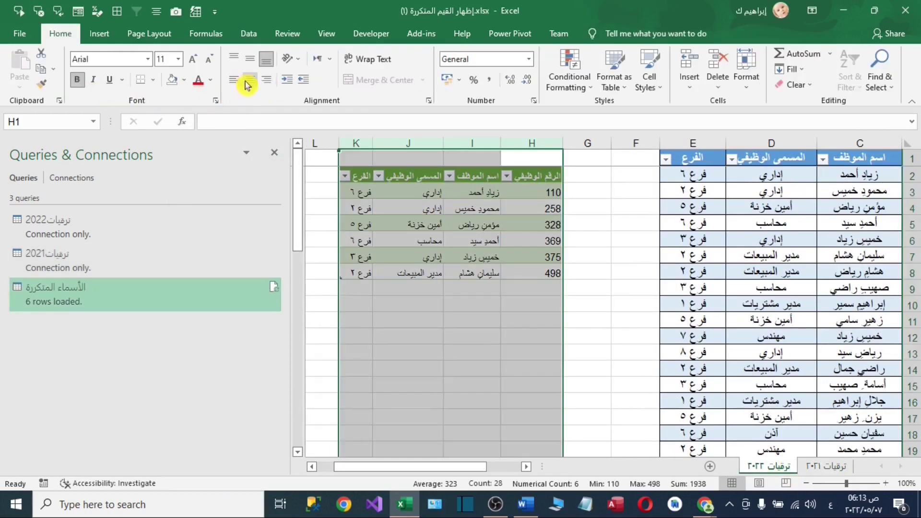
click(250, 59)
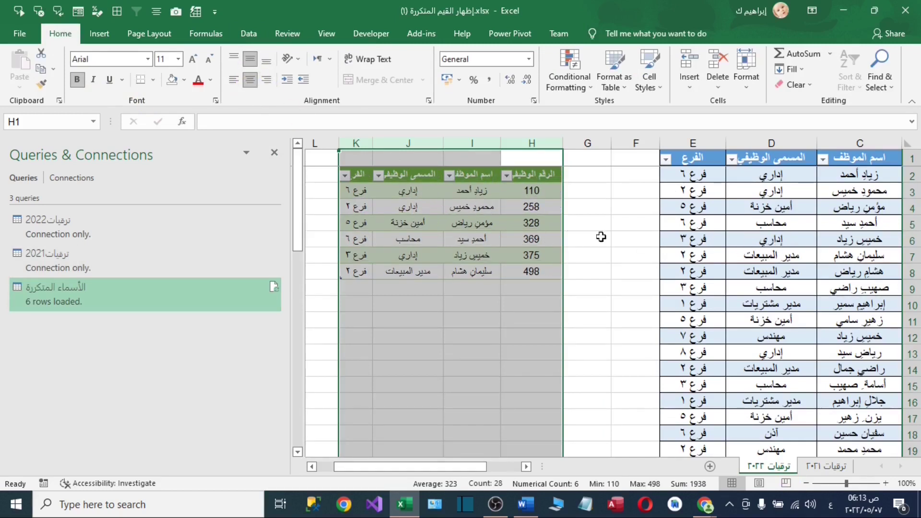
click(497, 206)
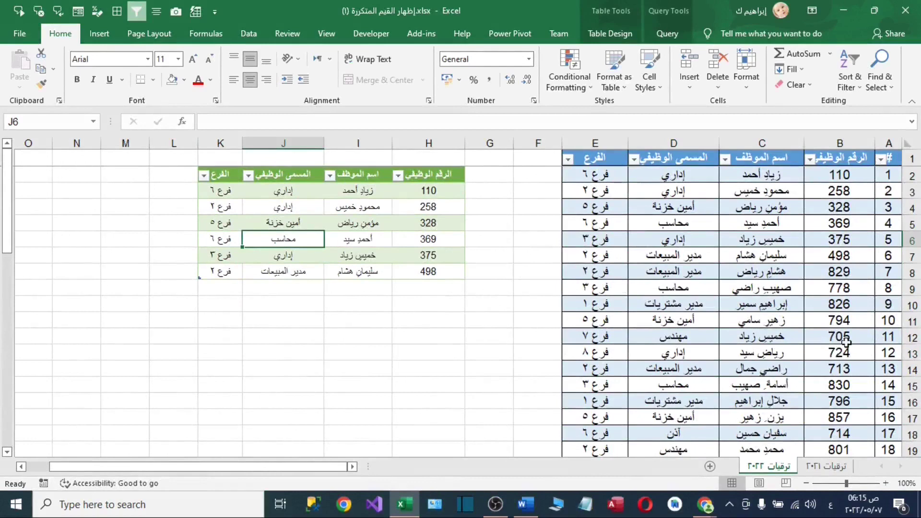
Step: Copy the employee record in B11:E11 of the ترقيات ٢٠٢٢ sheet to row 53, directly below the ترقيات ٢٠٢١ table
drag(863, 316, 603, 322)
key(ctrl+c)
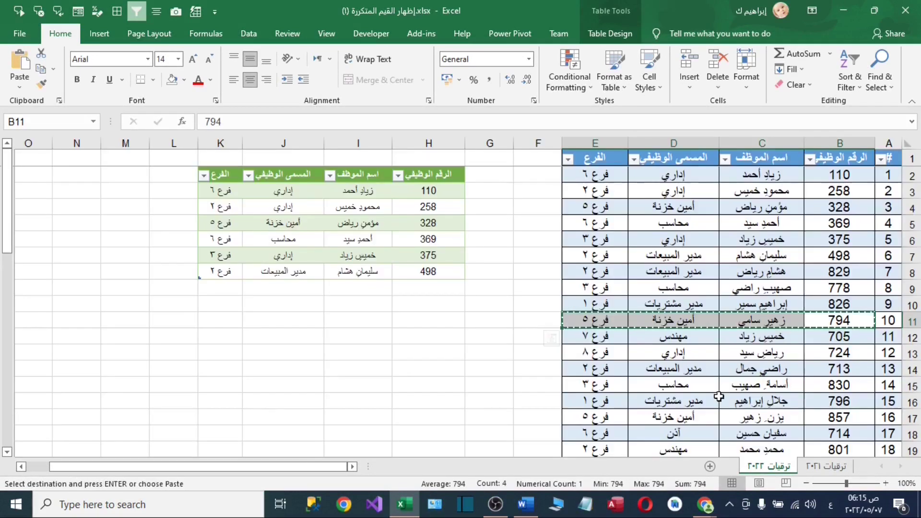
click(821, 465)
click(854, 350)
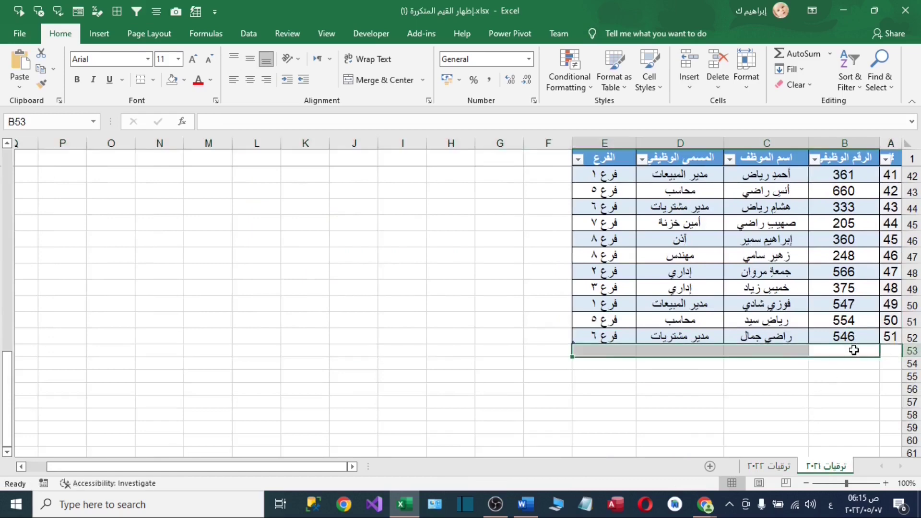
key(ctrl+v)
Step: Refresh the duplicates table on the ترقيات ٢٠٢٢ sheet to include the record added to the 2021 list
click(770, 465)
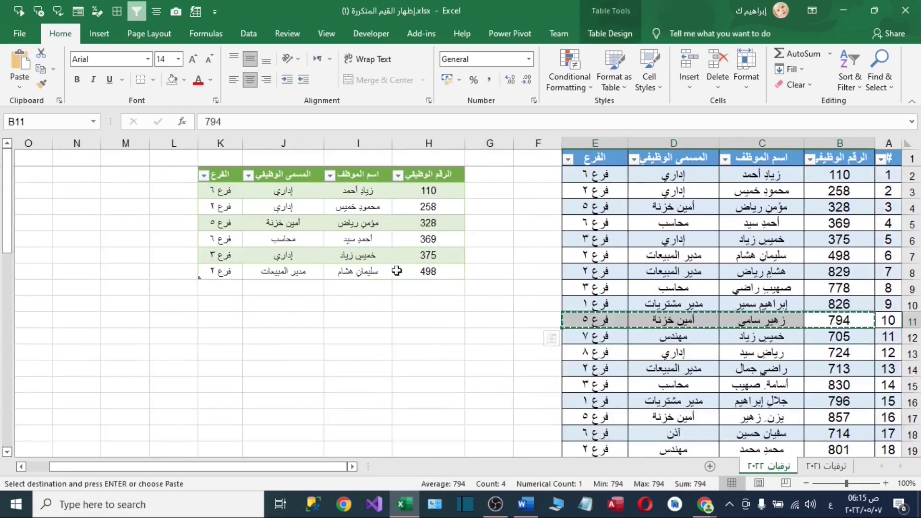
click(331, 213)
right_click(331, 213)
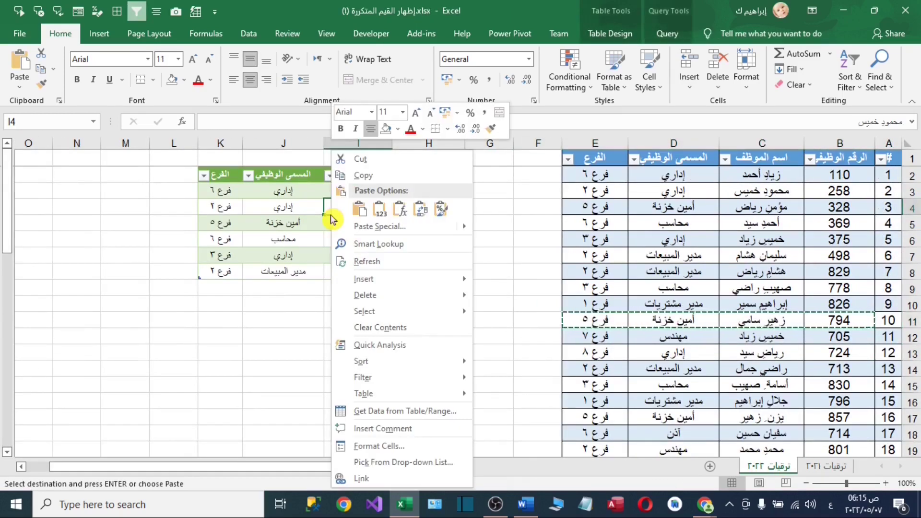
click(379, 263)
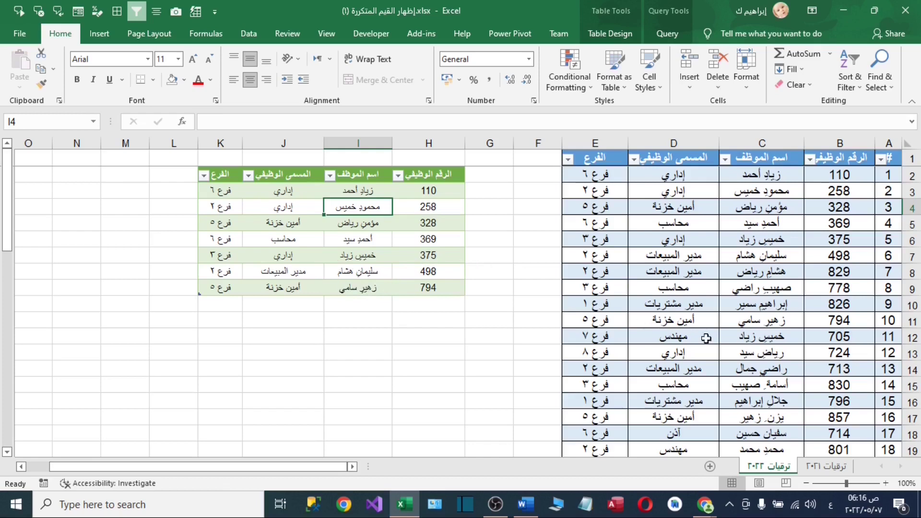
Step: Copy the records in B16:E24 of the ترقيات ٢٠٢١ sheet to row 53, directly below the ترقيات ٢٠٢٢ table
click(832, 469)
scroll(833, 301, up, 10)
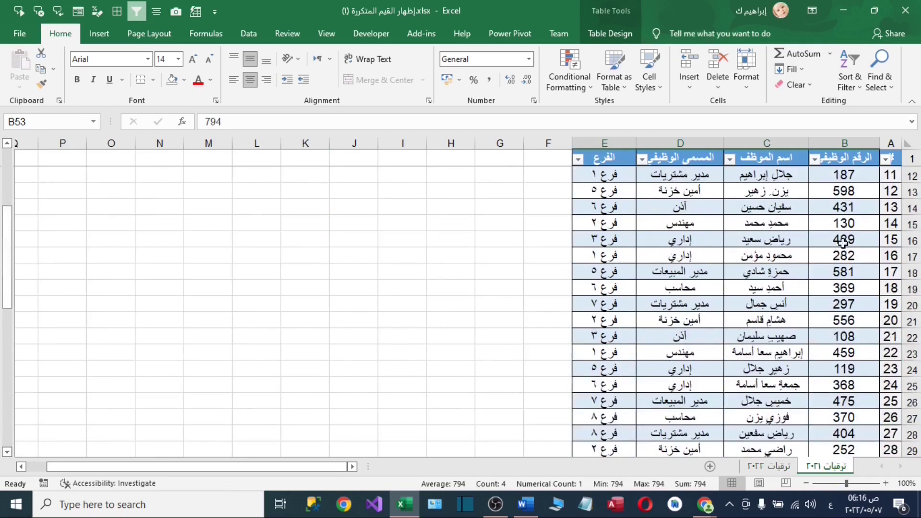
drag(843, 243, 600, 372)
key(ctrl+c)
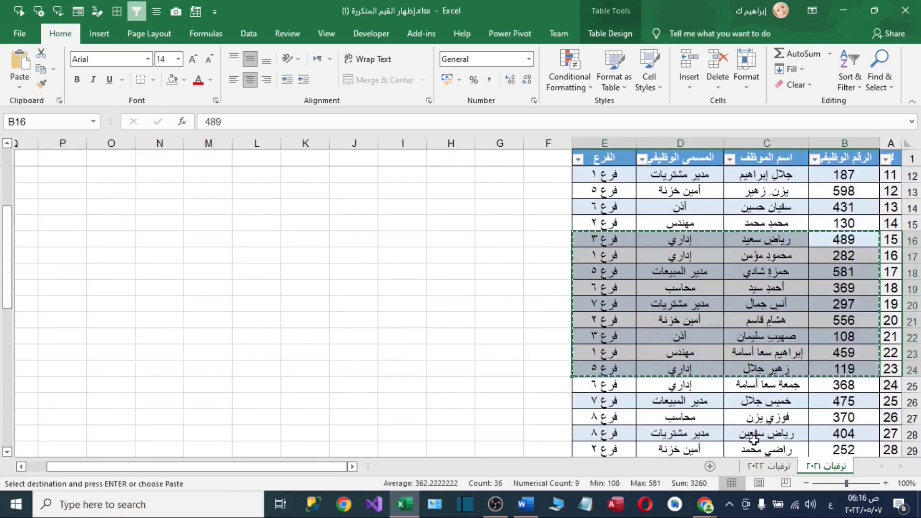
click(768, 467)
scroll(768, 324, down, 14)
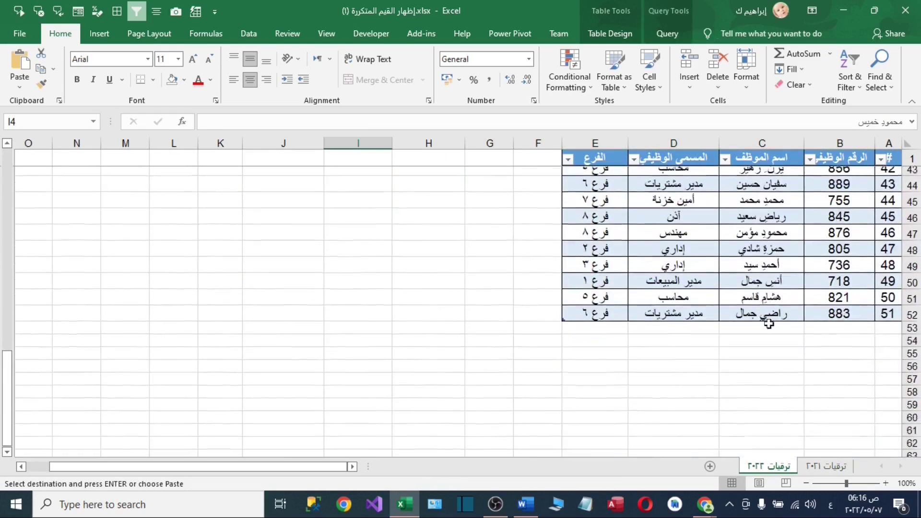
click(817, 327)
key(ctrl+v)
Step: Refresh the duplicates table again to include the records added to the 2022 list
scroll(482, 282, up, 5)
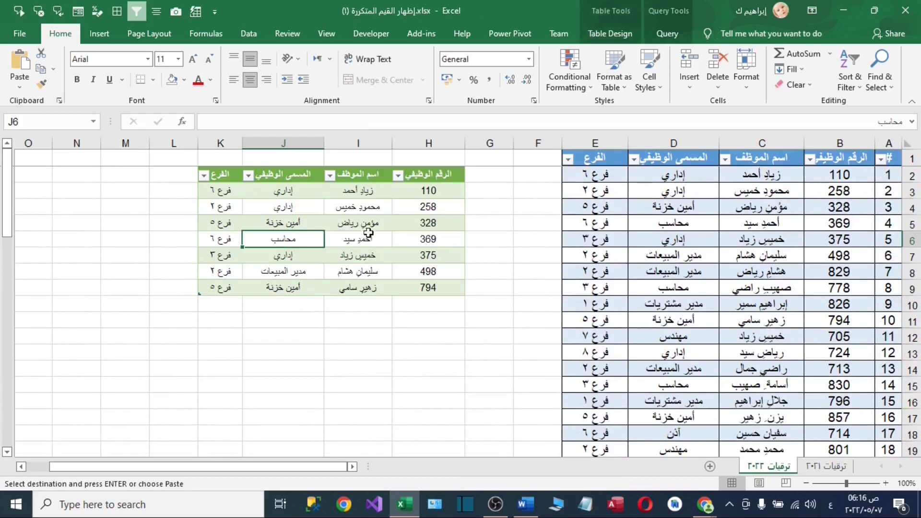
right_click(367, 227)
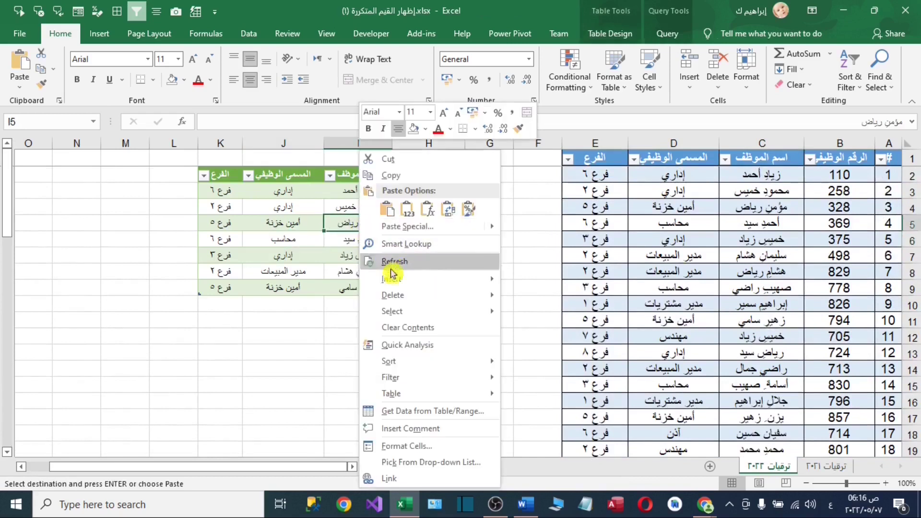
click(412, 261)
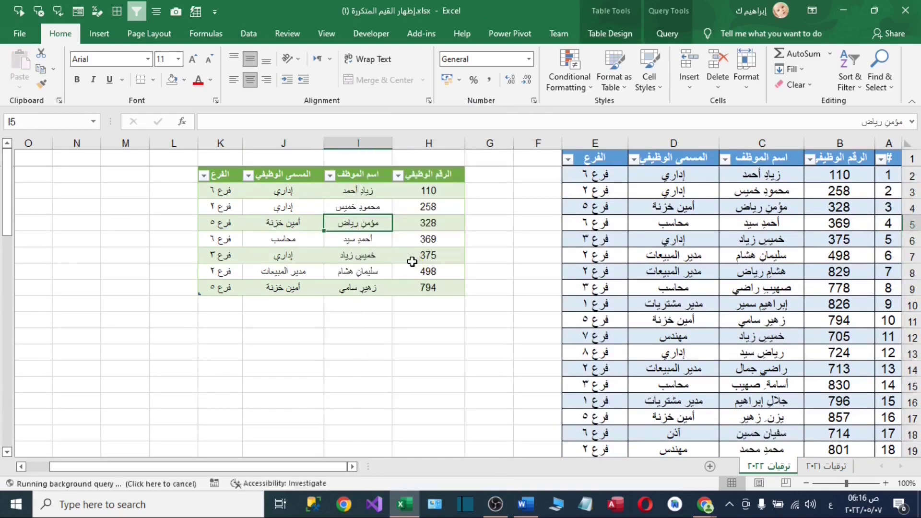